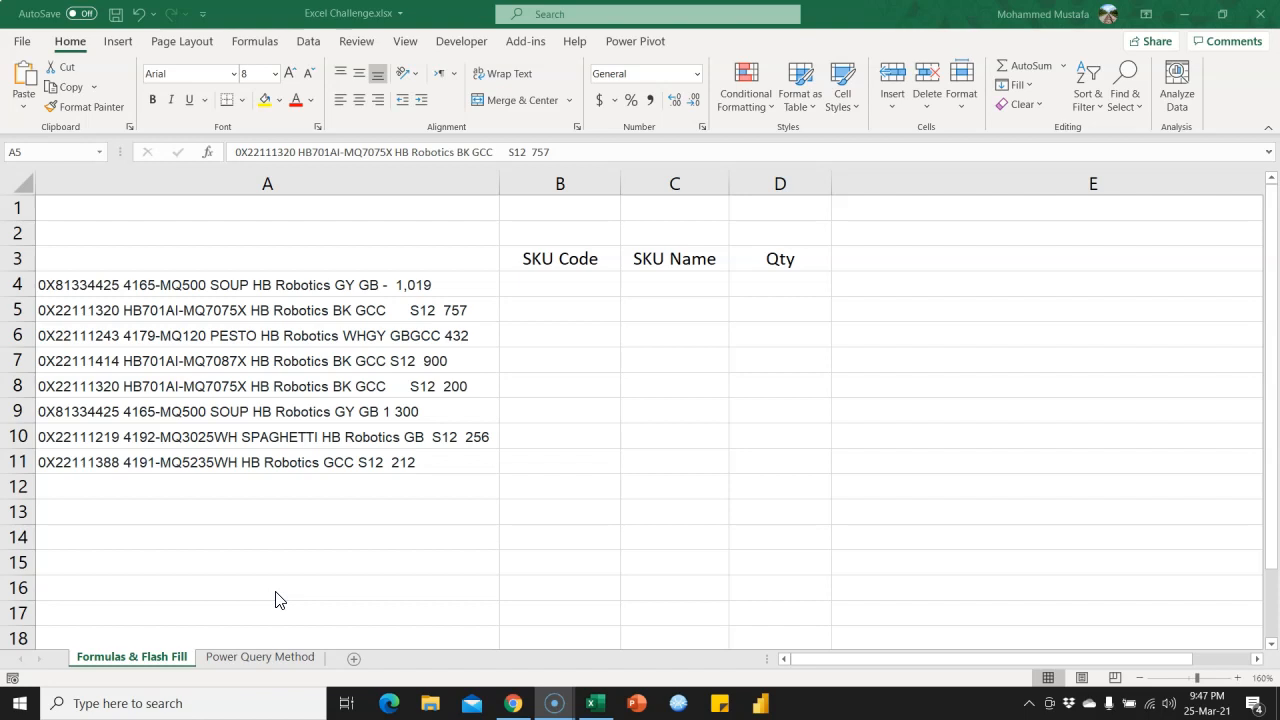
Examine the combined product text entries in A4:A7 for their SKU code and name parts.
{"action": "left_click", "coordinate": [282, 299]}
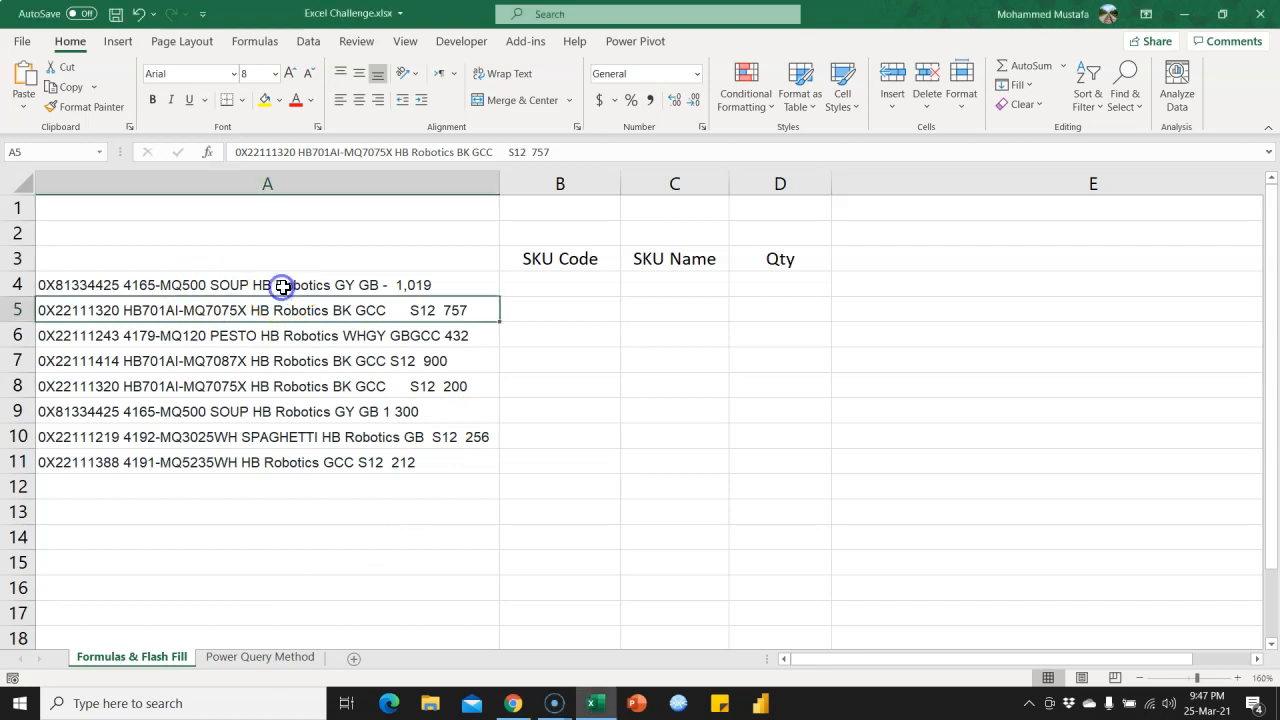
{"action": "left_click", "coordinate": [292, 286]}
{"action": "left_click", "coordinate": [294, 306]}
{"action": "left_click", "coordinate": [302, 336]}
{"action": "left_click", "coordinate": [304, 363]}
{"action": "left_click", "coordinate": [308, 310]}
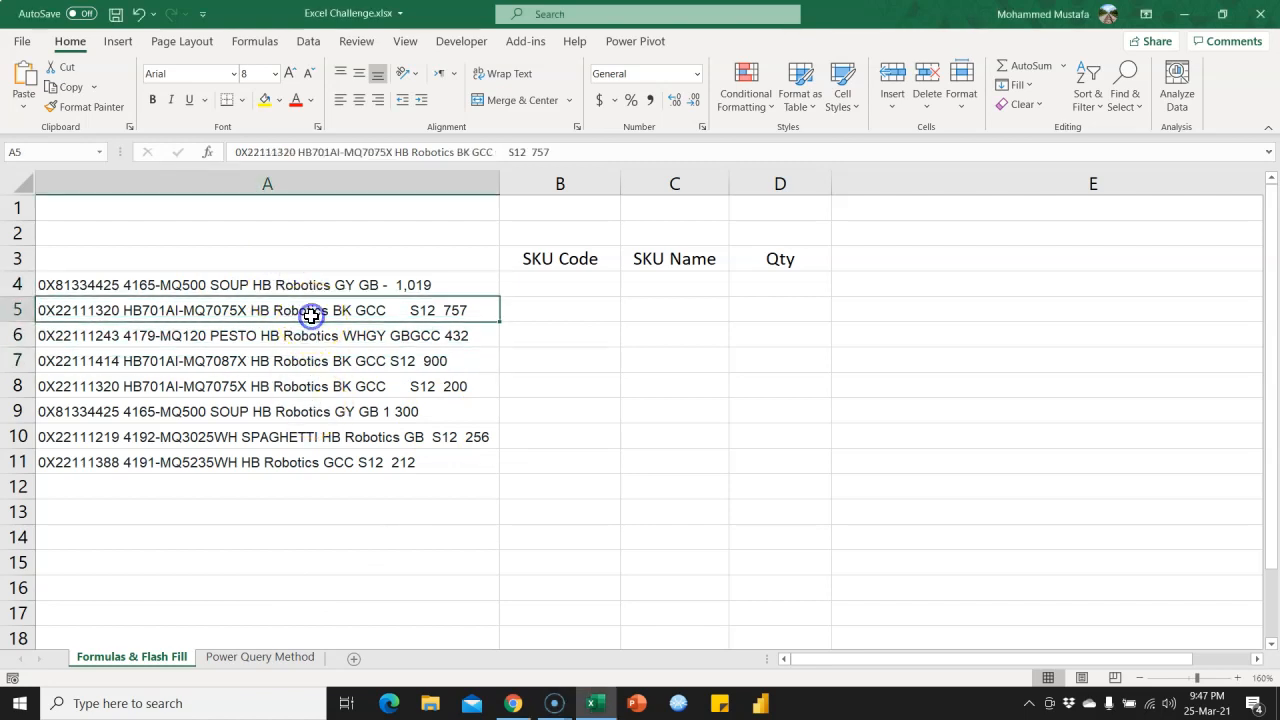
{"action": "left_click", "coordinate": [322, 287]}
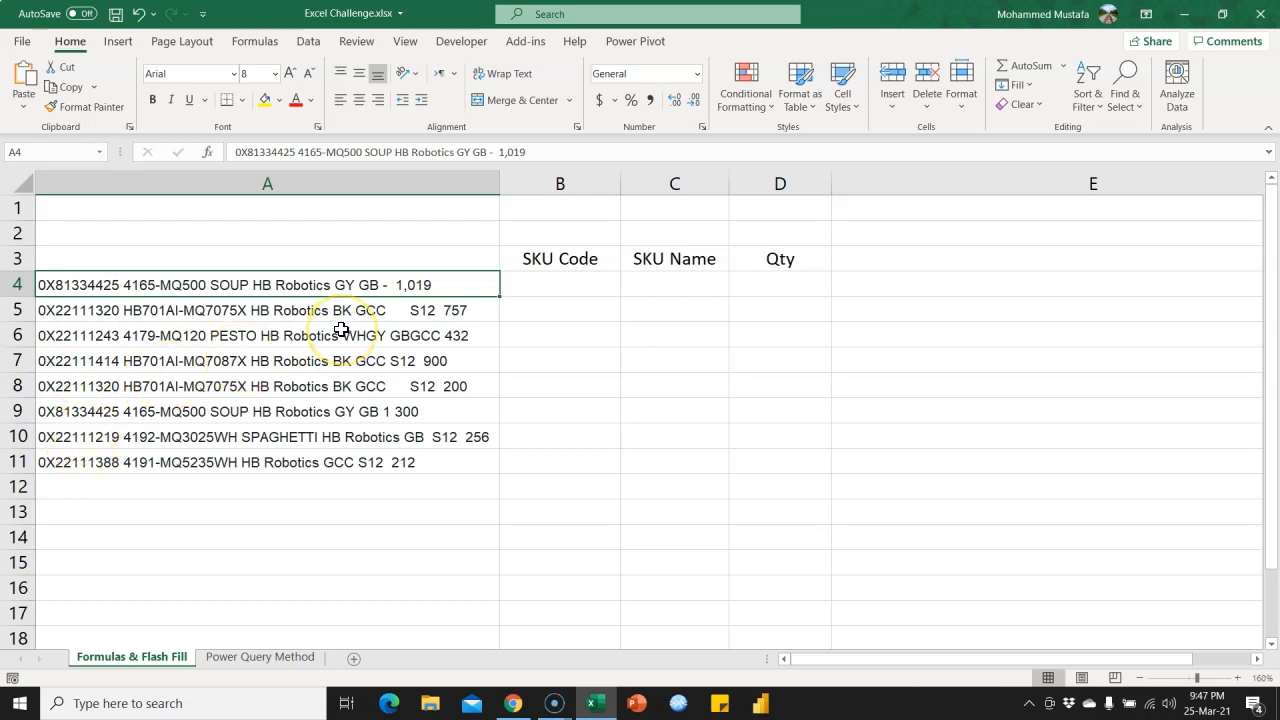
{"action": "left_click", "coordinate": [205, 313]}
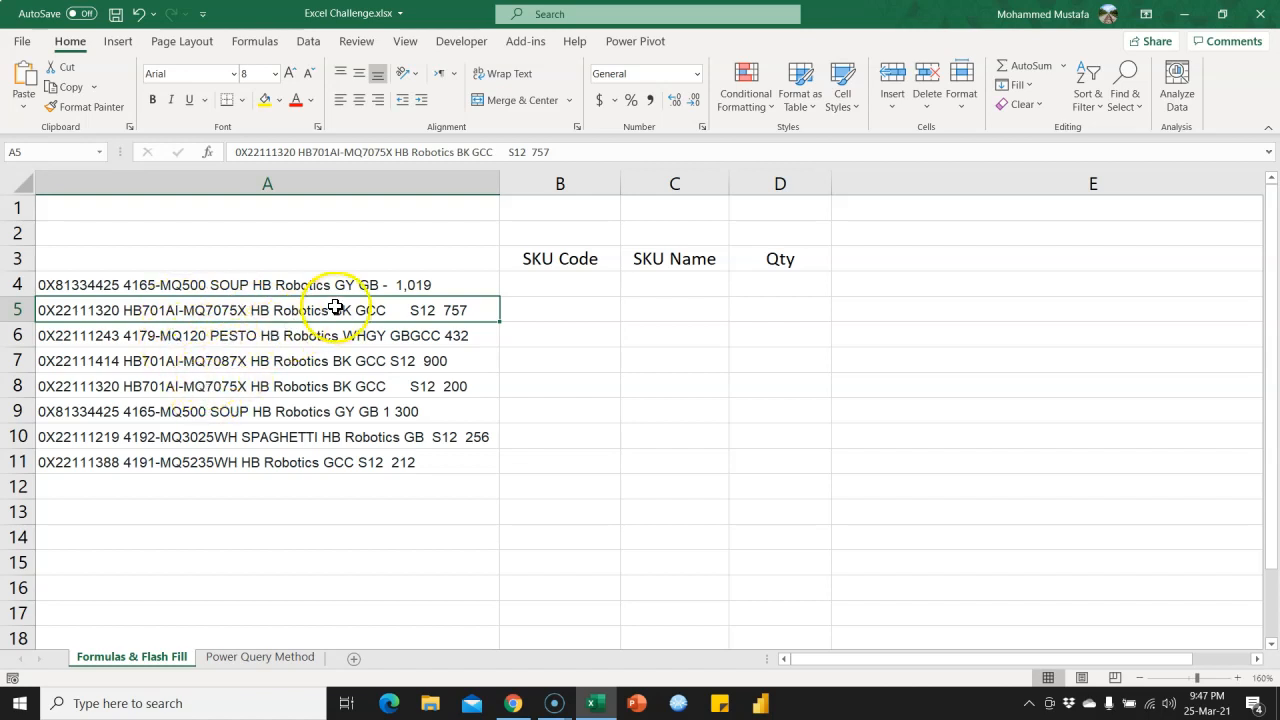
Examine the quantity at the end of each text entry in A4:A11.
{"action": "left_click", "coordinate": [425, 283]}
{"action": "left_click", "coordinate": [451, 310]}
{"action": "left_click", "coordinate": [463, 336]}
{"action": "left_click", "coordinate": [463, 361]}
{"action": "left_click", "coordinate": [463, 386]}
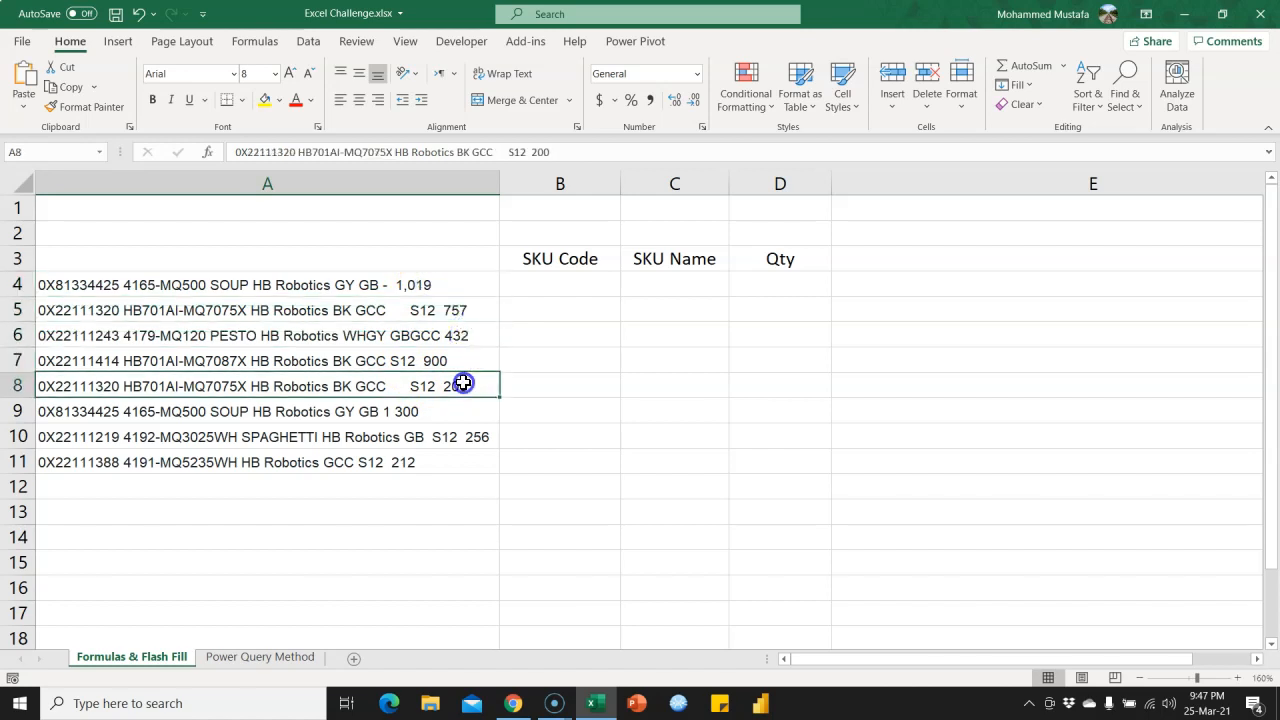
{"action": "left_click", "coordinate": [462, 411]}
{"action": "left_click", "coordinate": [461, 437]}
{"action": "left_click", "coordinate": [453, 461]}
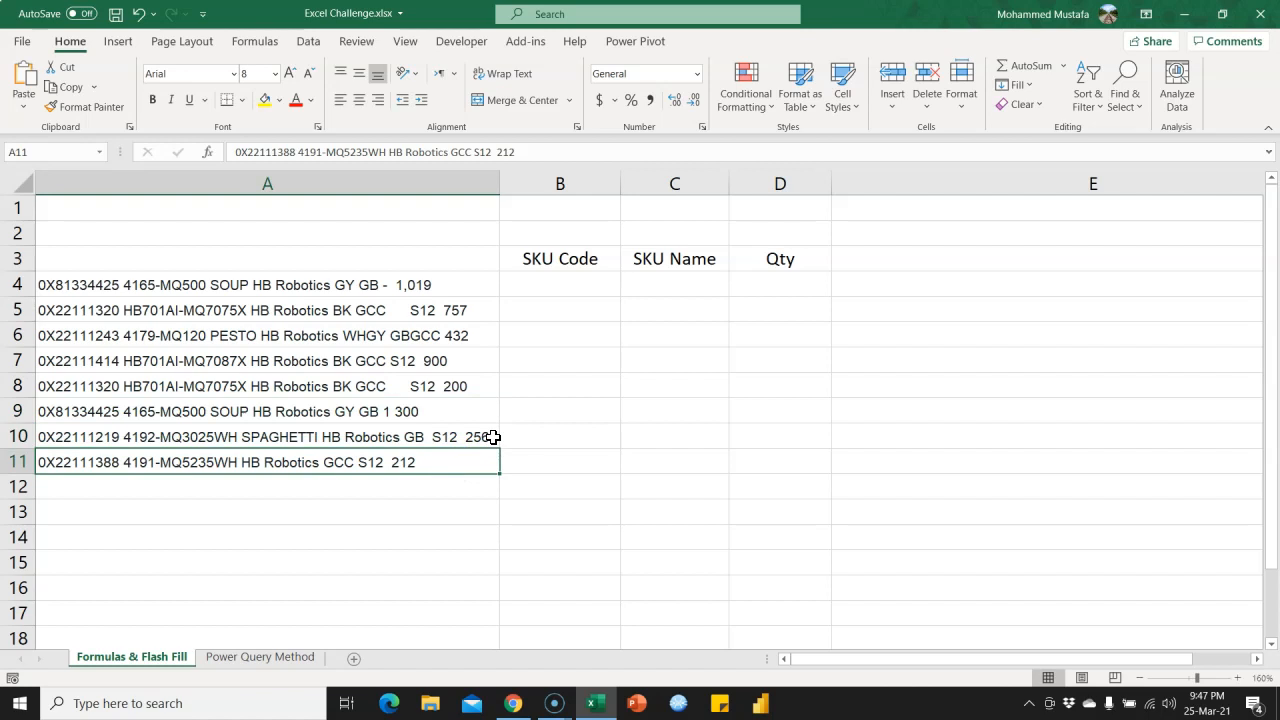
{"action": "left_click", "coordinate": [845, 200]}
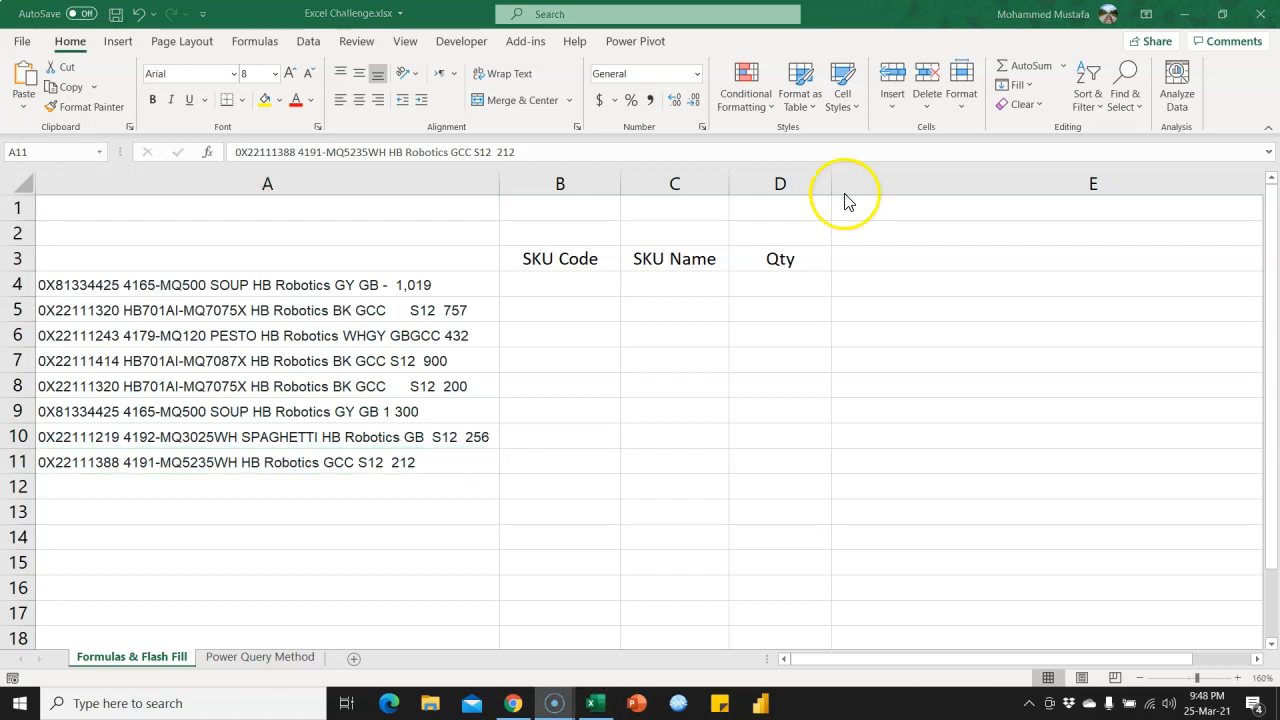
Enter =FIND(" ",A4) in B4 to locate the first space in the A4 text.
{"action": "left_click", "coordinate": [571, 286]}
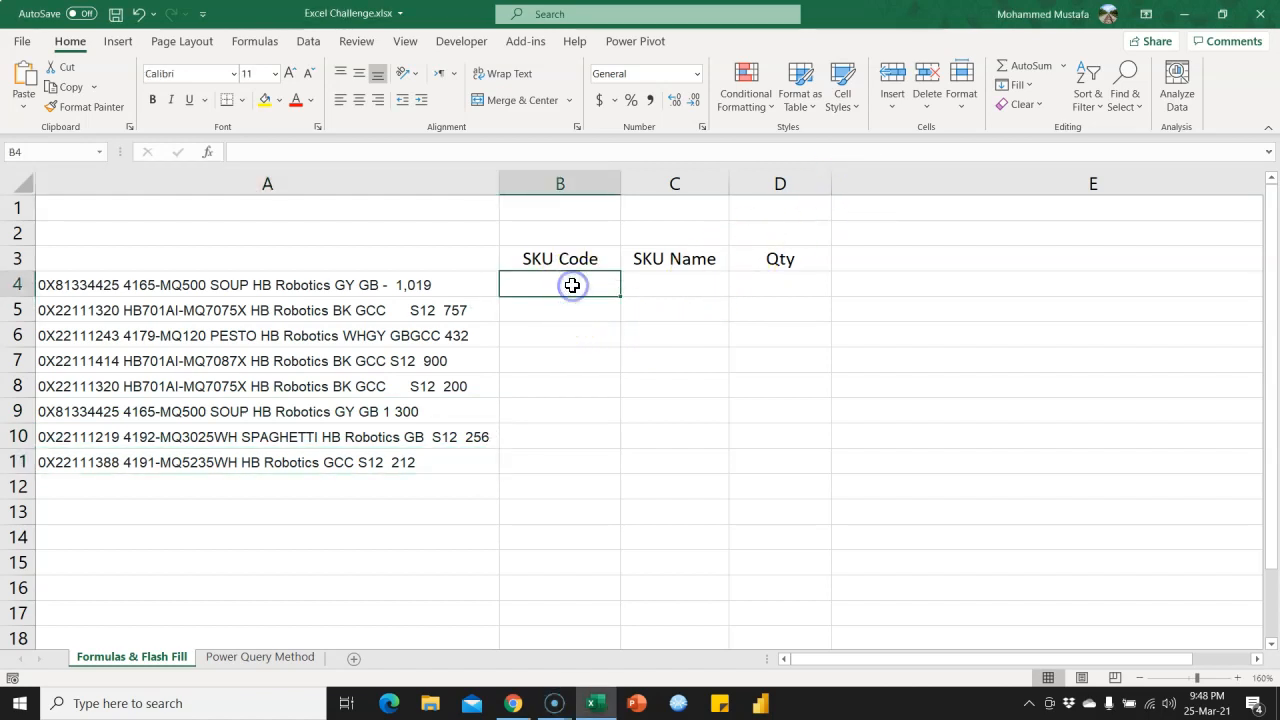
{"action": "left_click", "coordinate": [150, 288]}
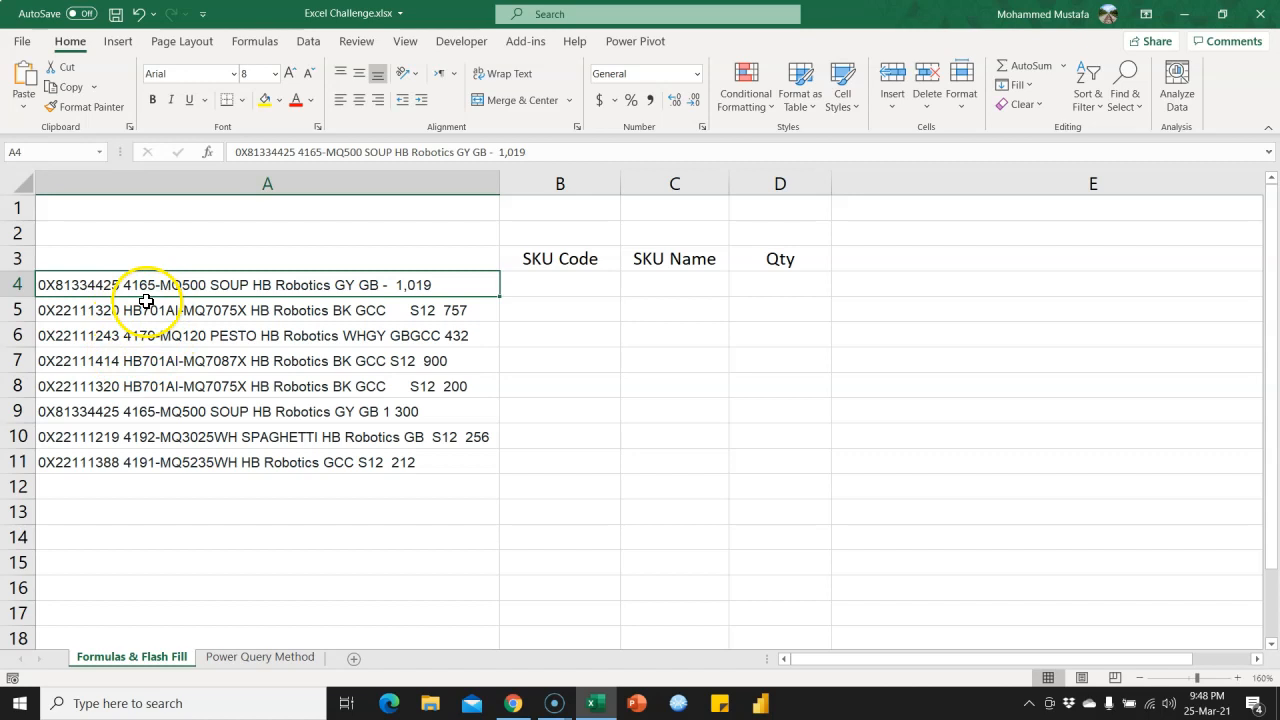
{"action": "left_click", "coordinate": [565, 284]}
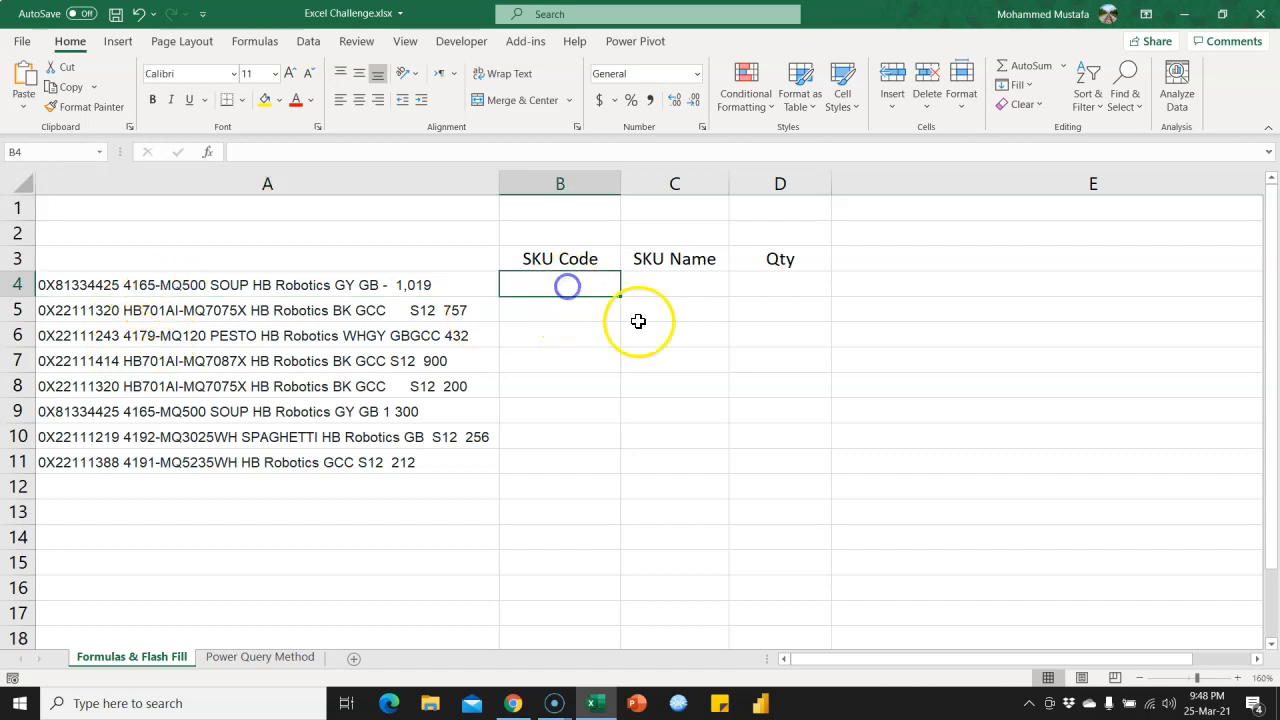
{"action": "type", "text": "=FIND("}
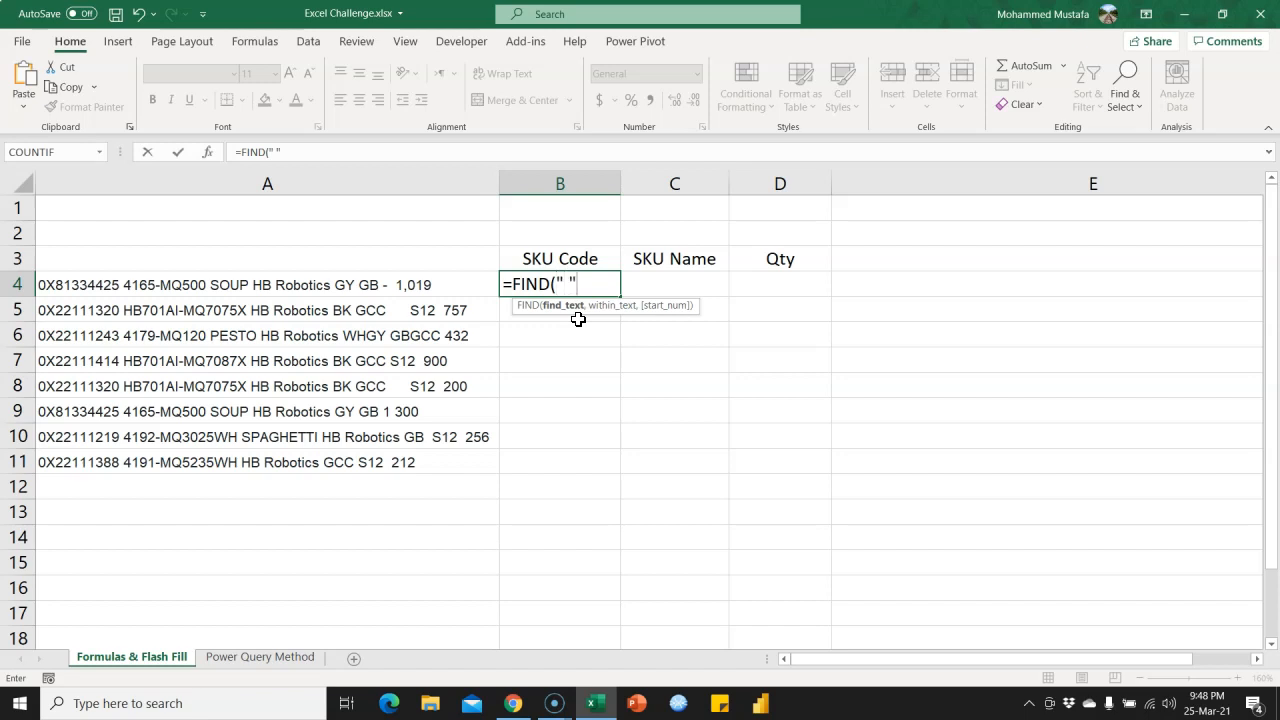
{"action": "type", "text": ","}
{"action": "left_click", "coordinate": [229, 290]}
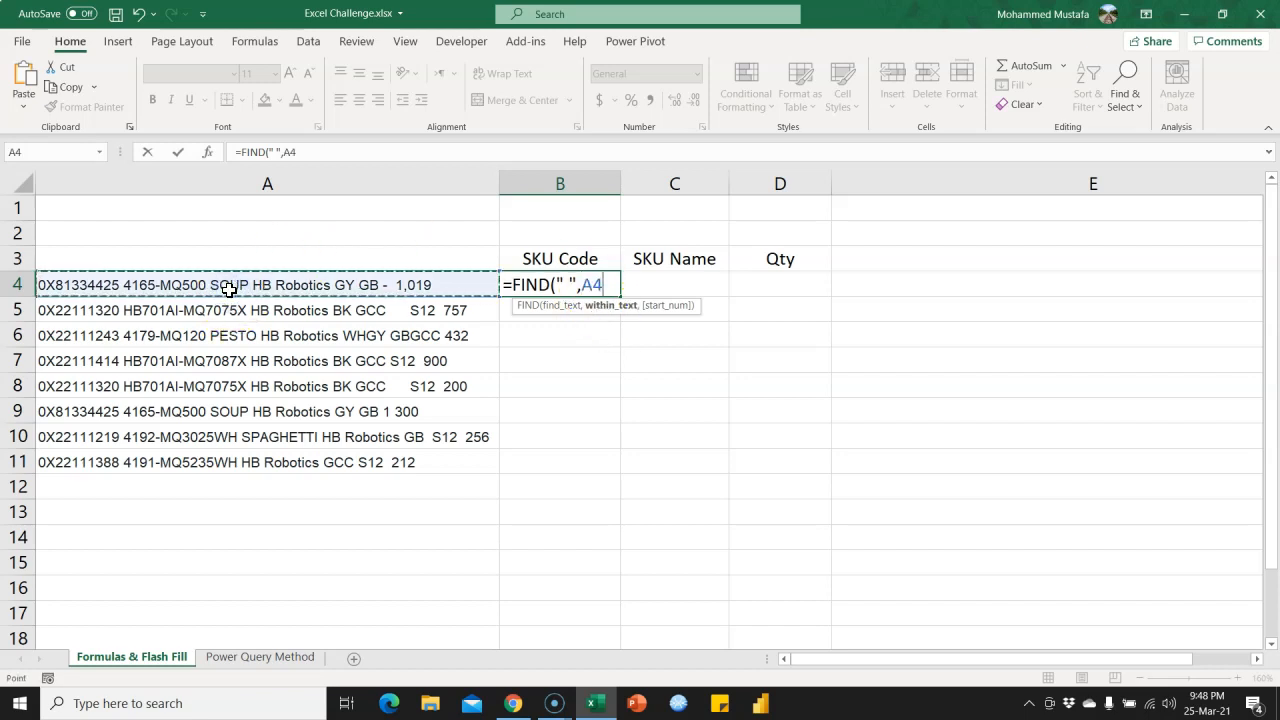
{"action": "type", "text": ")"}
{"action": "key", "text": "Return"}
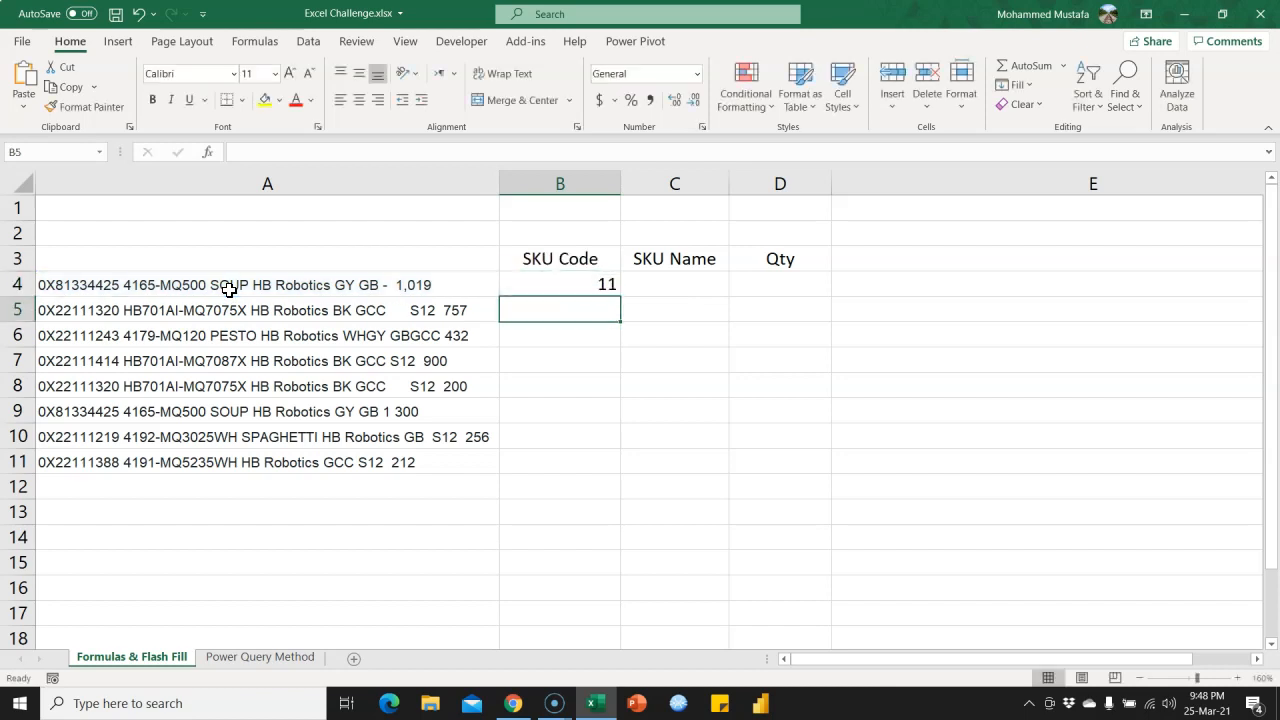
Wrap the FIND formula in B4 in a LEFT function, with A4 as its text and FIND as its number of characters.
{"action": "left_click", "coordinate": [562, 283]}
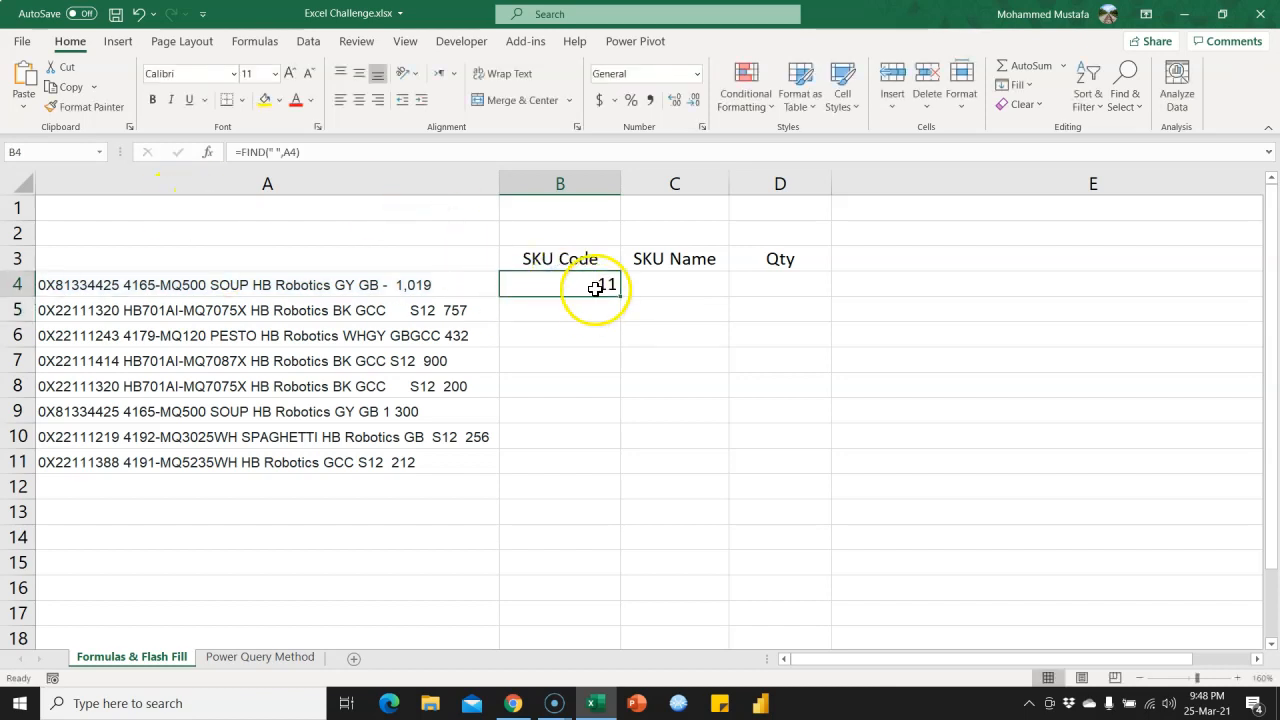
{"action": "left_click", "coordinate": [124, 283]}
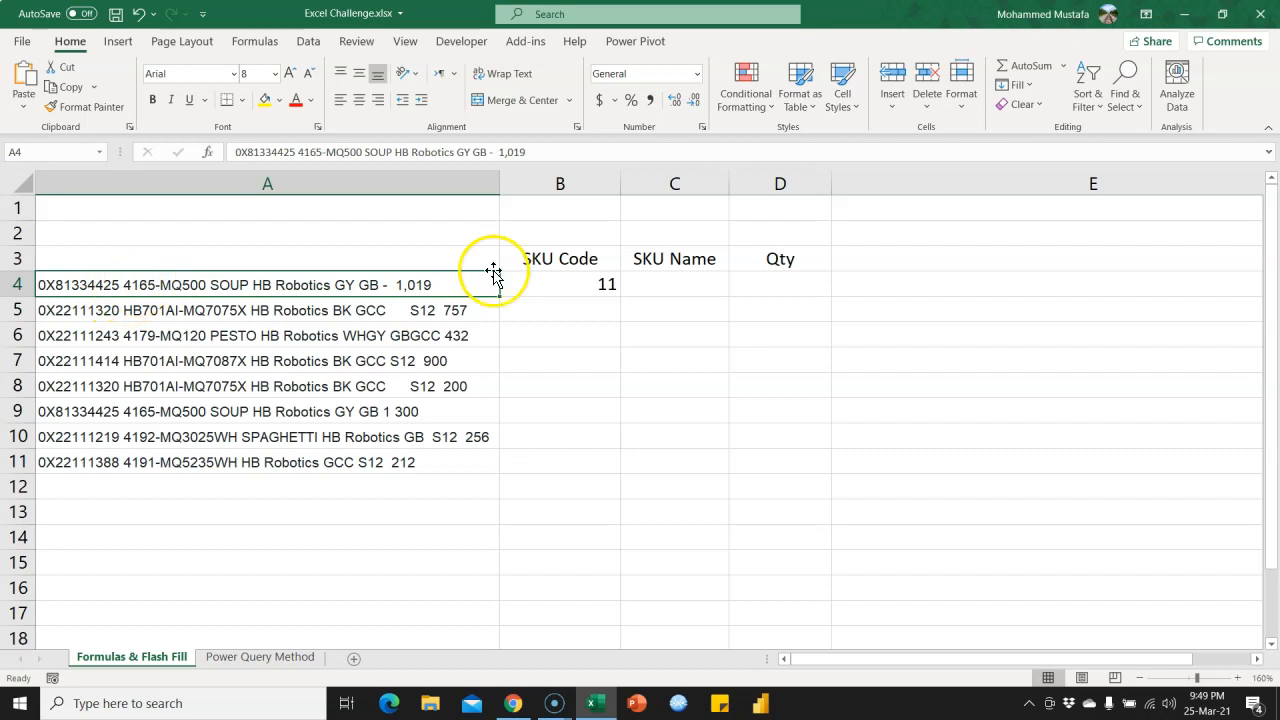
{"action": "left_click", "coordinate": [527, 286]}
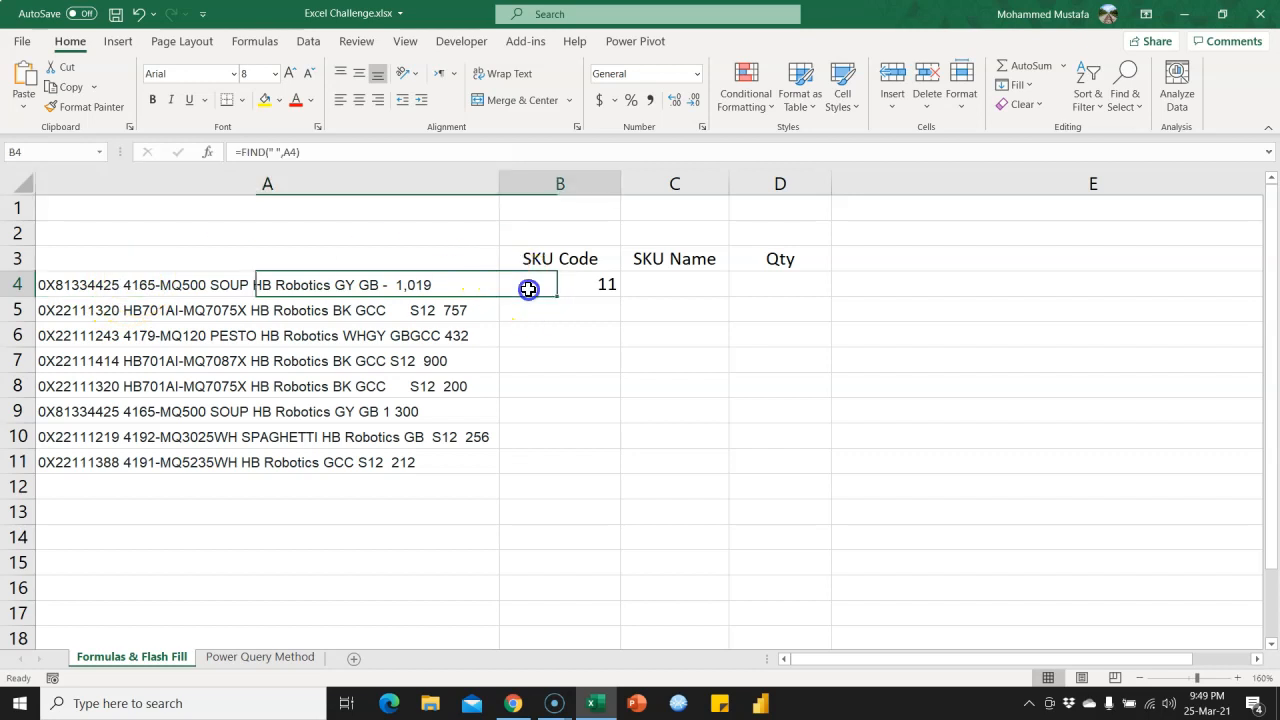
{"action": "left_click", "coordinate": [242, 151]}
{"action": "type", "text": "left"}
{"action": "key", "text": "Tab"}
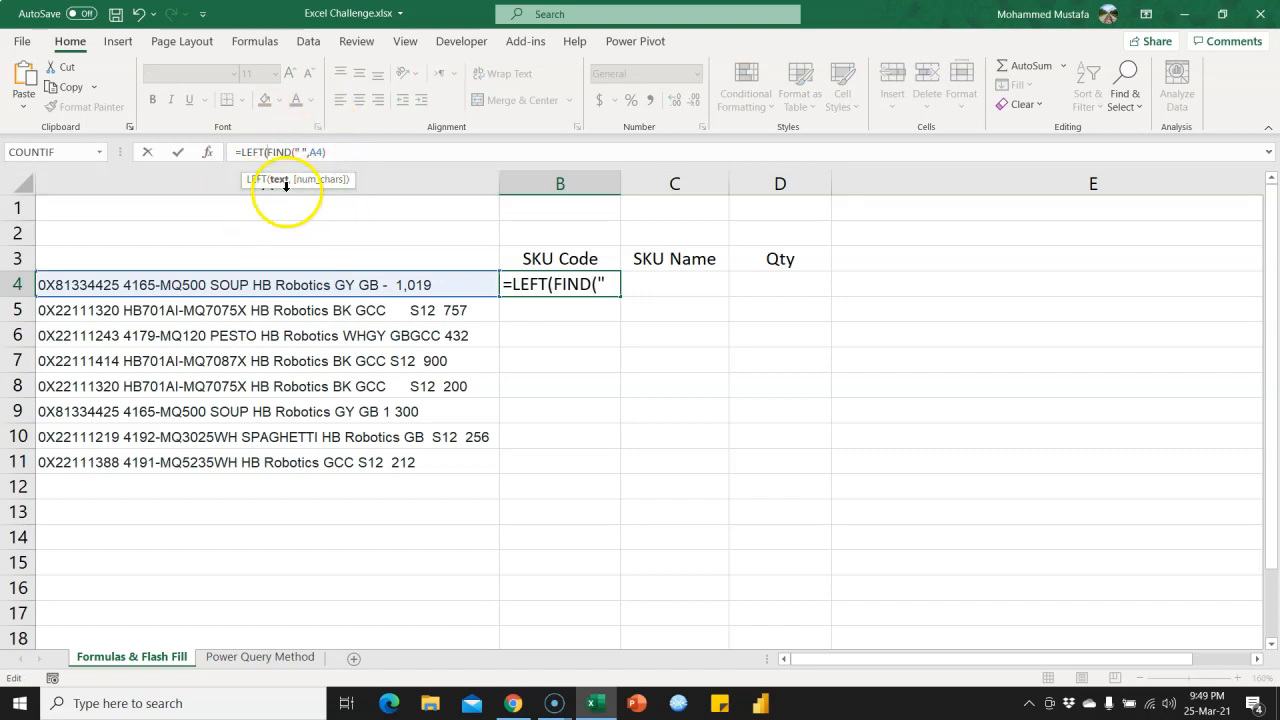
{"action": "left_click", "coordinate": [286, 287]}
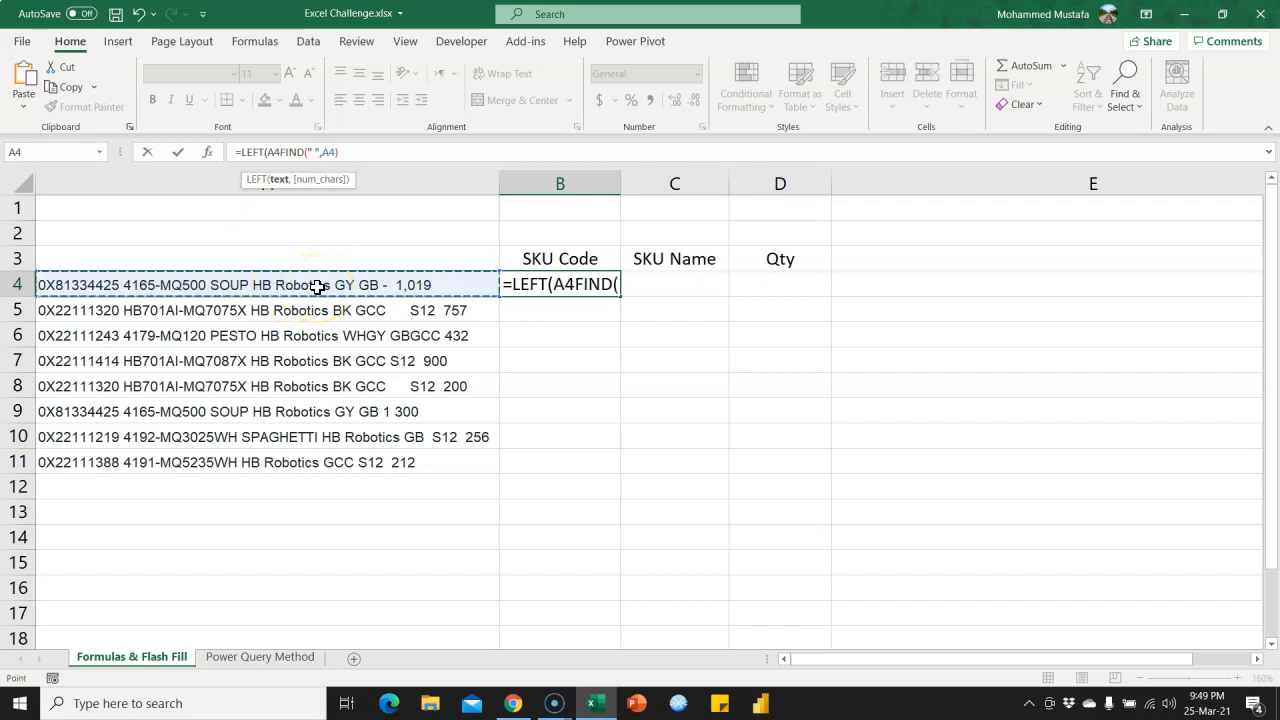
{"action": "type", "text": ","}
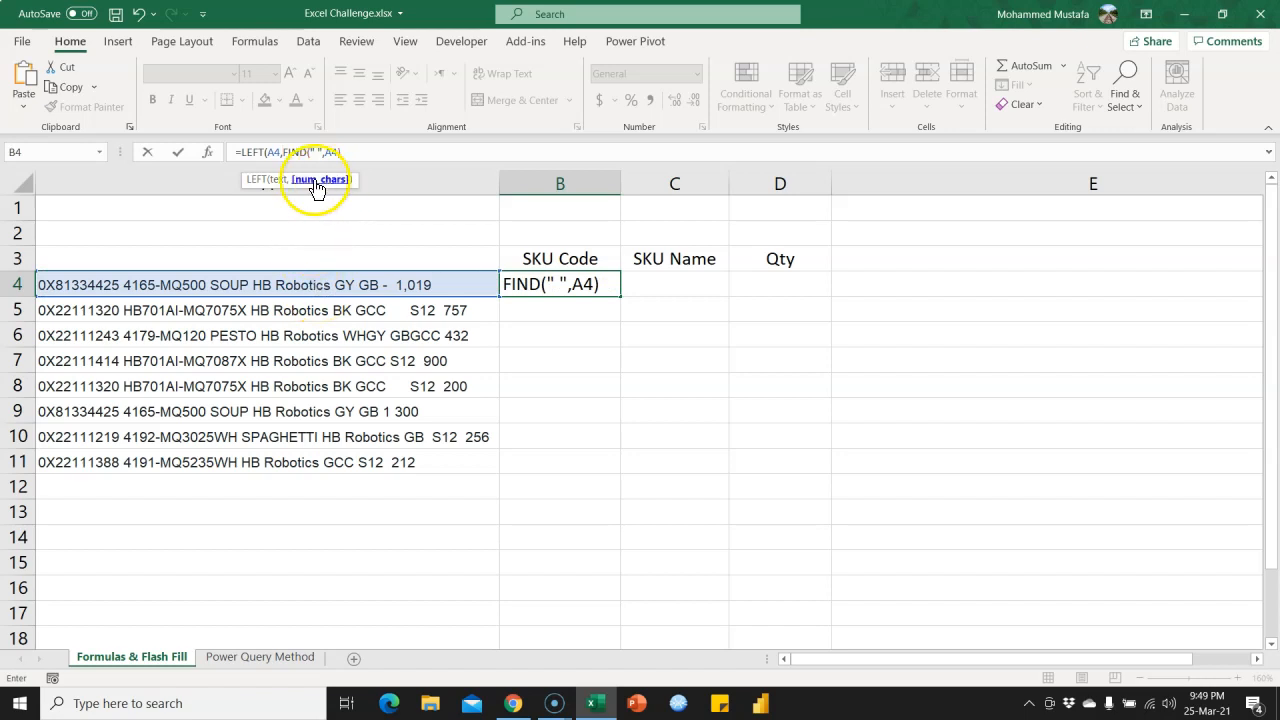
Preview the evaluated value of the FIND part inside the B4 formula, and undo the replacement.
{"action": "left_click", "coordinate": [286, 151]}
{"action": "left_click_drag", "start_coordinate": [286, 151], "coordinate": [392, 151]}
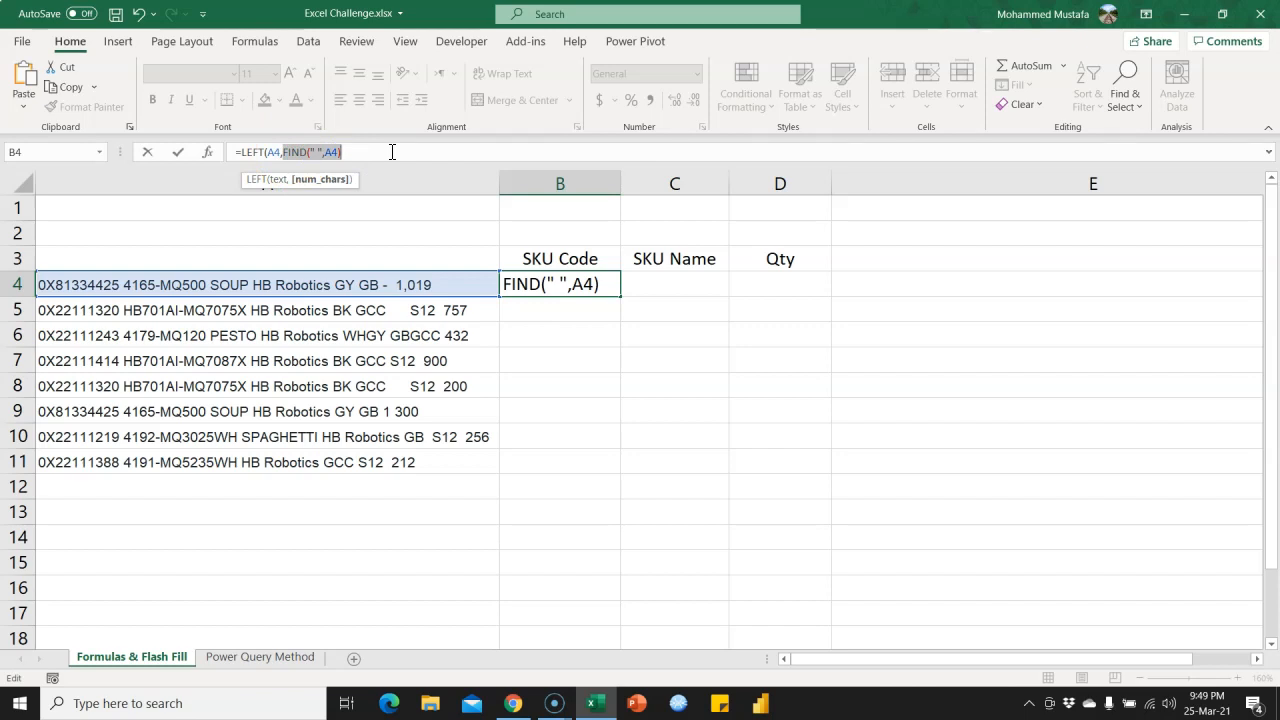
{"action": "type", "text": "11"}
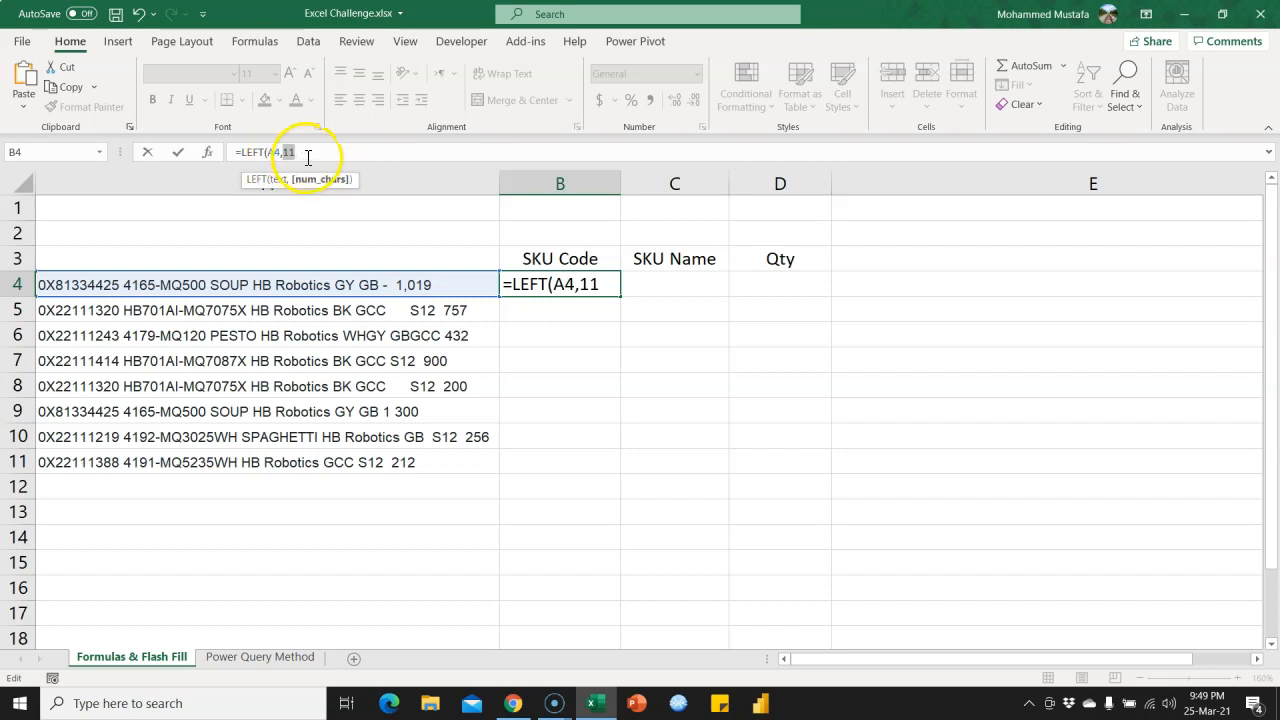
{"action": "key", "text": "ctrl+z"}
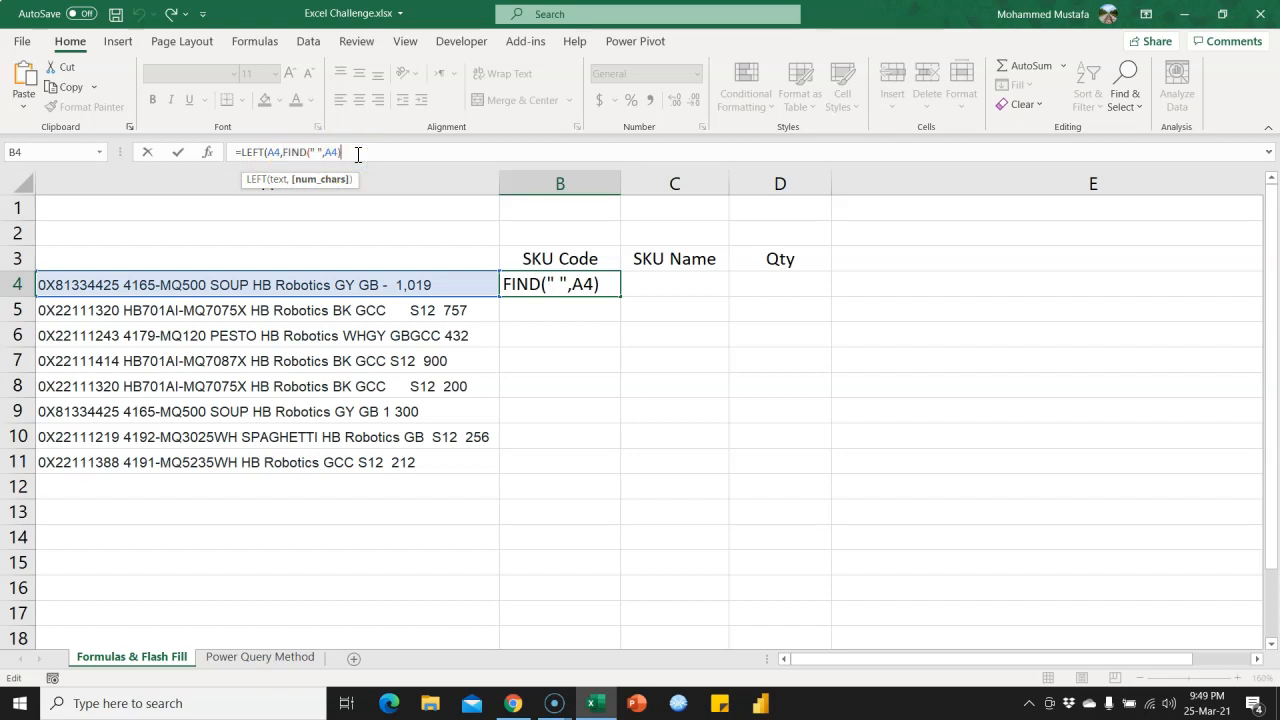
Complete B4 as =LEFT(A4,FIND(" ",A4)) and fill the formula down through B11.
{"action": "type", "text": ")"}
{"action": "key", "text": "Return"}
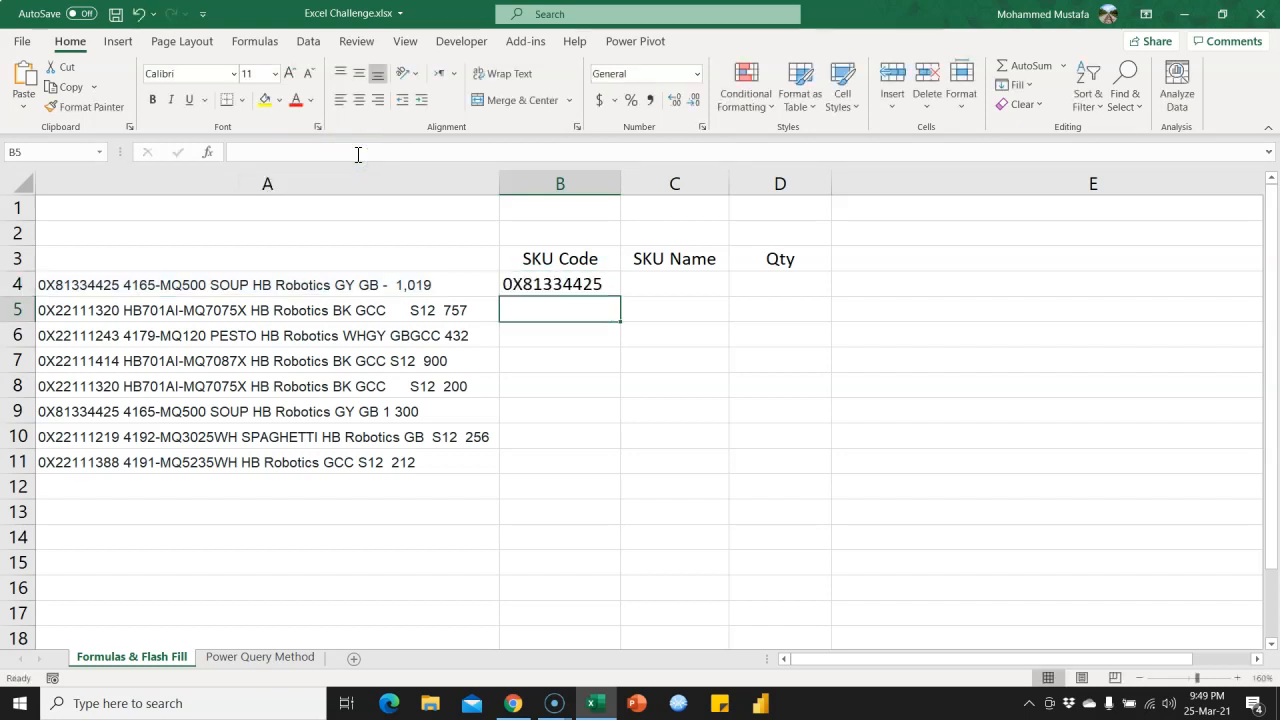
{"action": "left_click", "coordinate": [561, 284]}
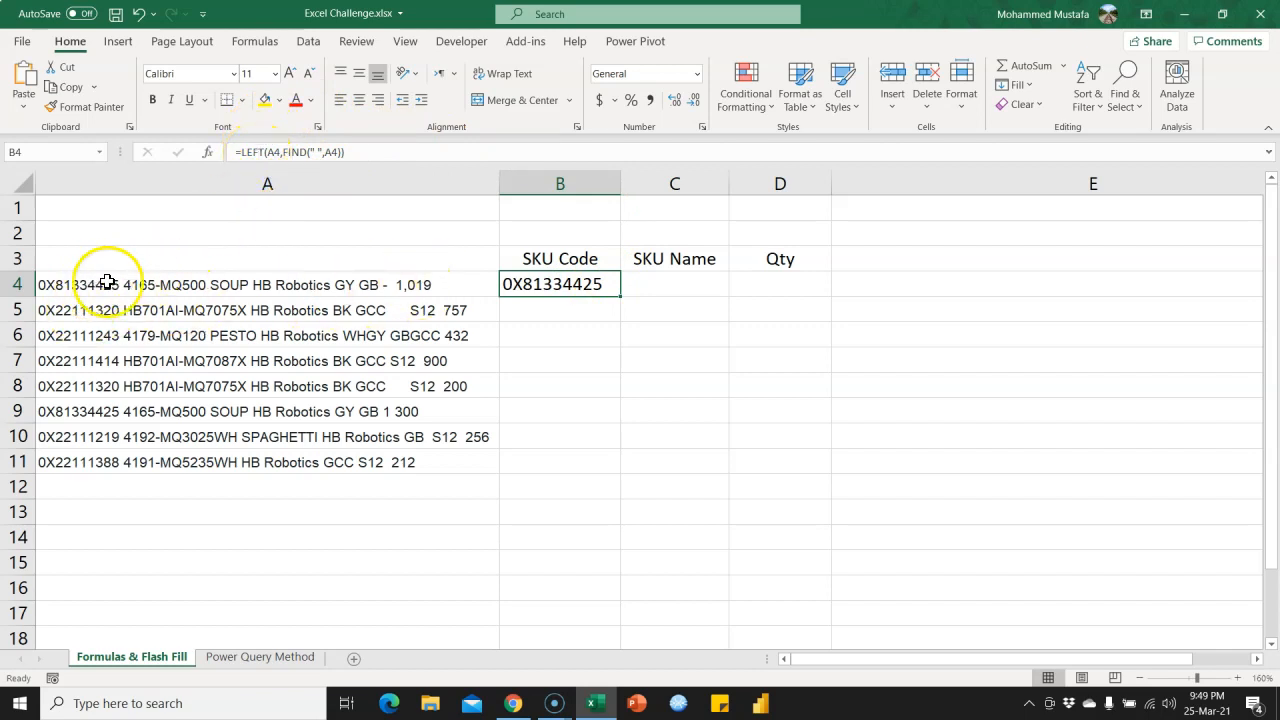
{"action": "left_click_drag", "start_coordinate": [621, 296], "coordinate": [614, 454]}
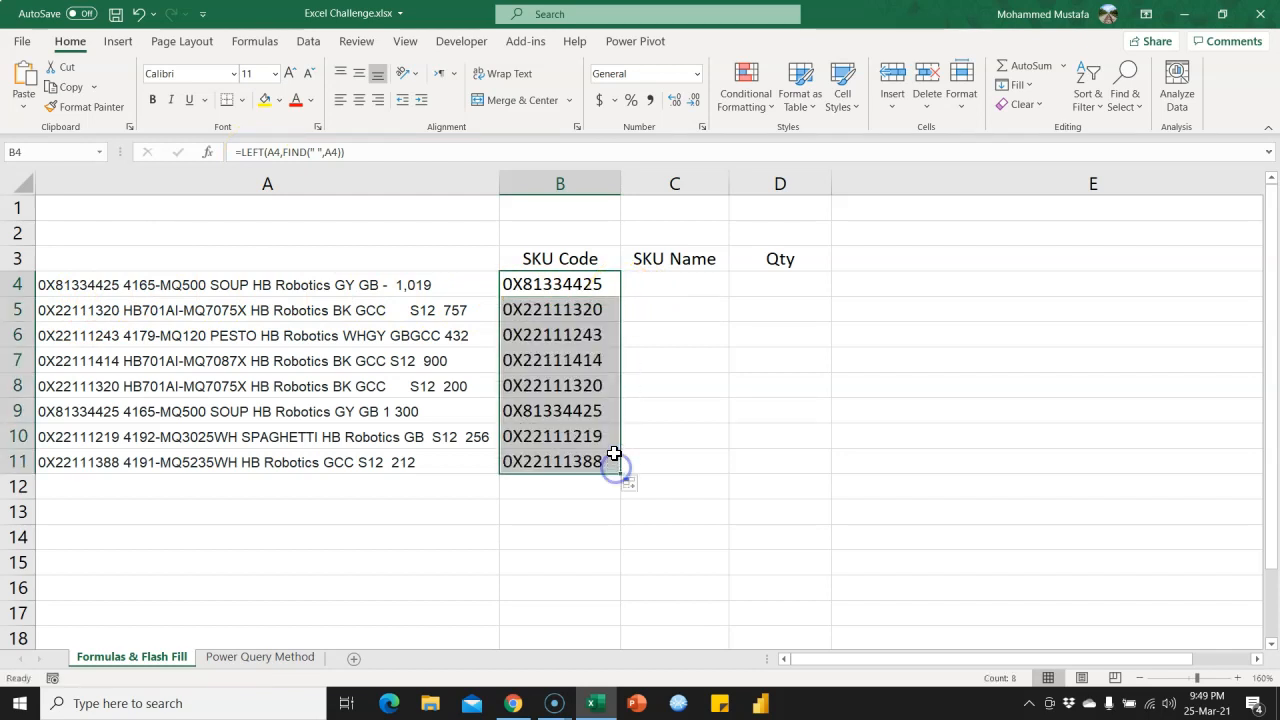
{"action": "left_click", "coordinate": [594, 285]}
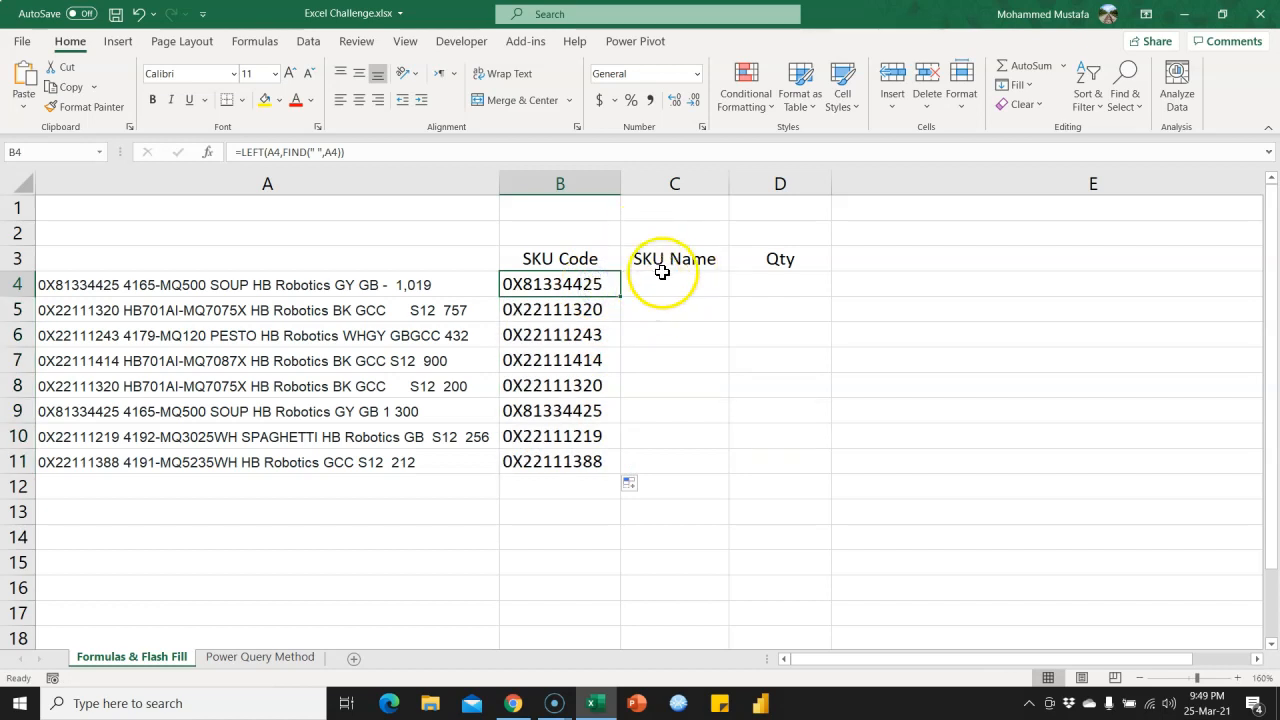
Enter =FIND("-",A4) in C4 to locate the first hyphen in the A4 text.
{"action": "left_click", "coordinate": [665, 286]}
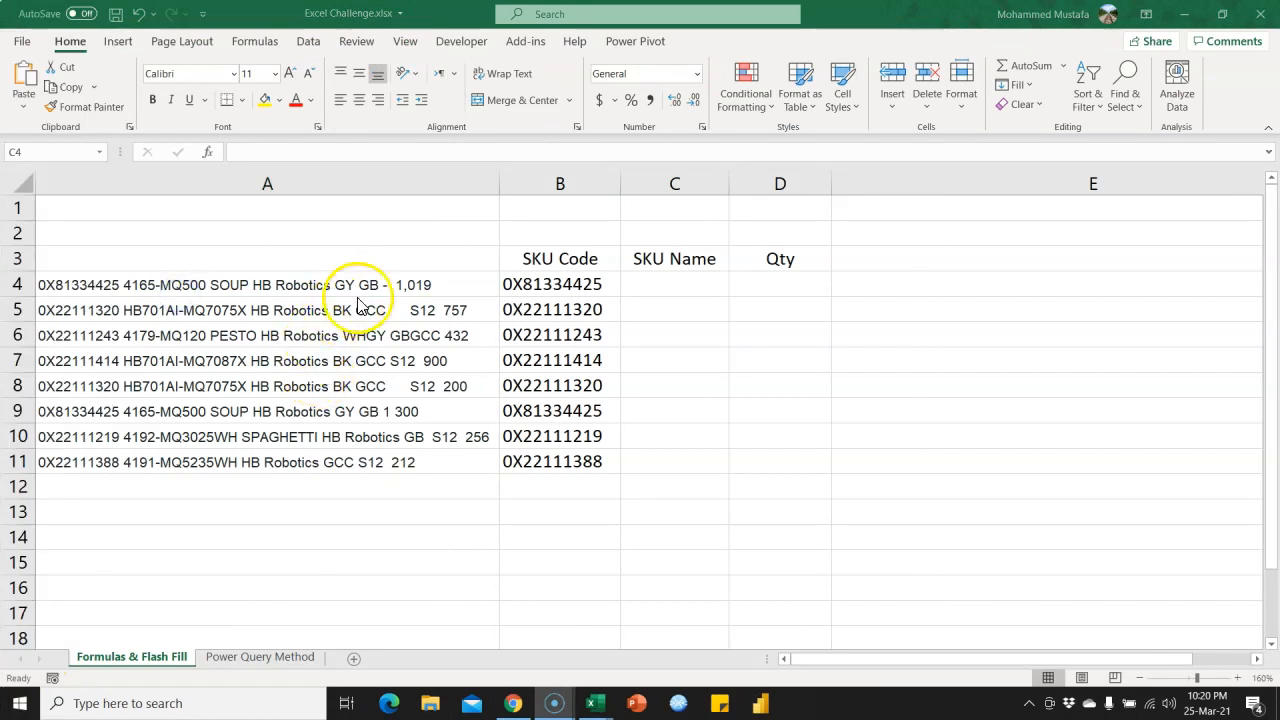
{"action": "left_click", "coordinate": [663, 286]}
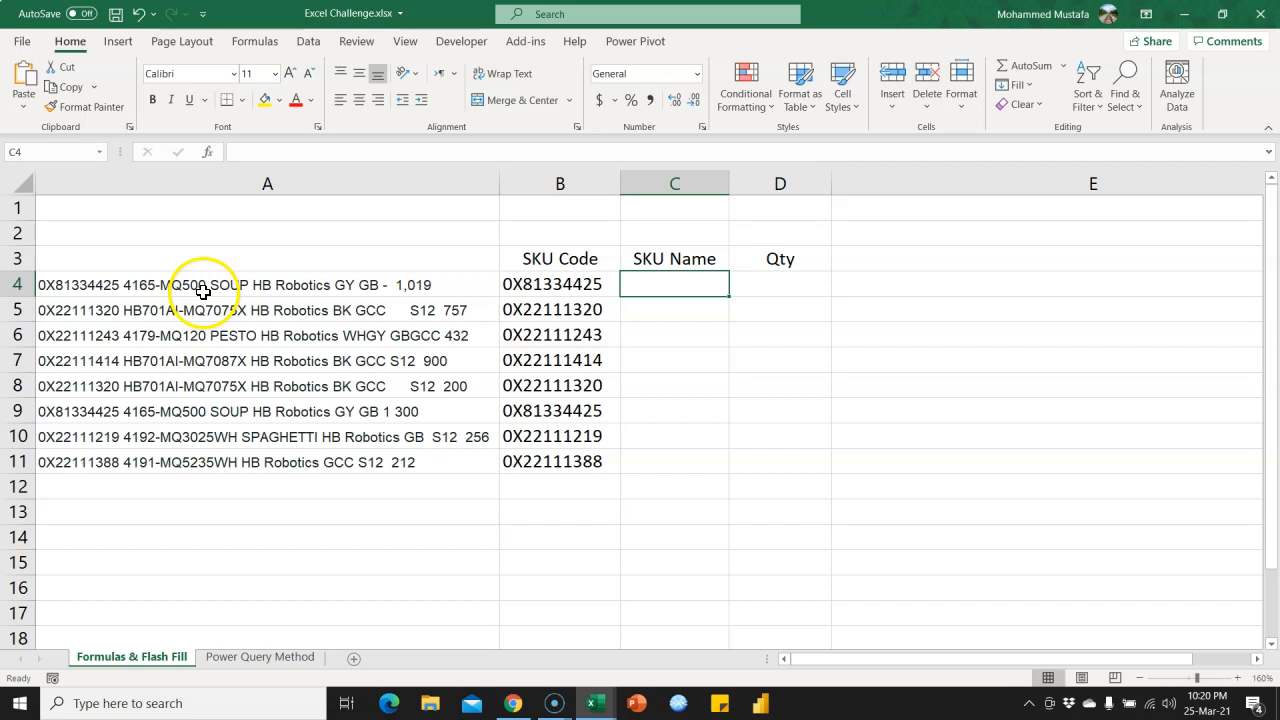
{"action": "scroll", "coordinate": [203, 290], "scroll_direction": "up", "scroll_amount": 2}
{"action": "left_click", "coordinate": [193, 311]}
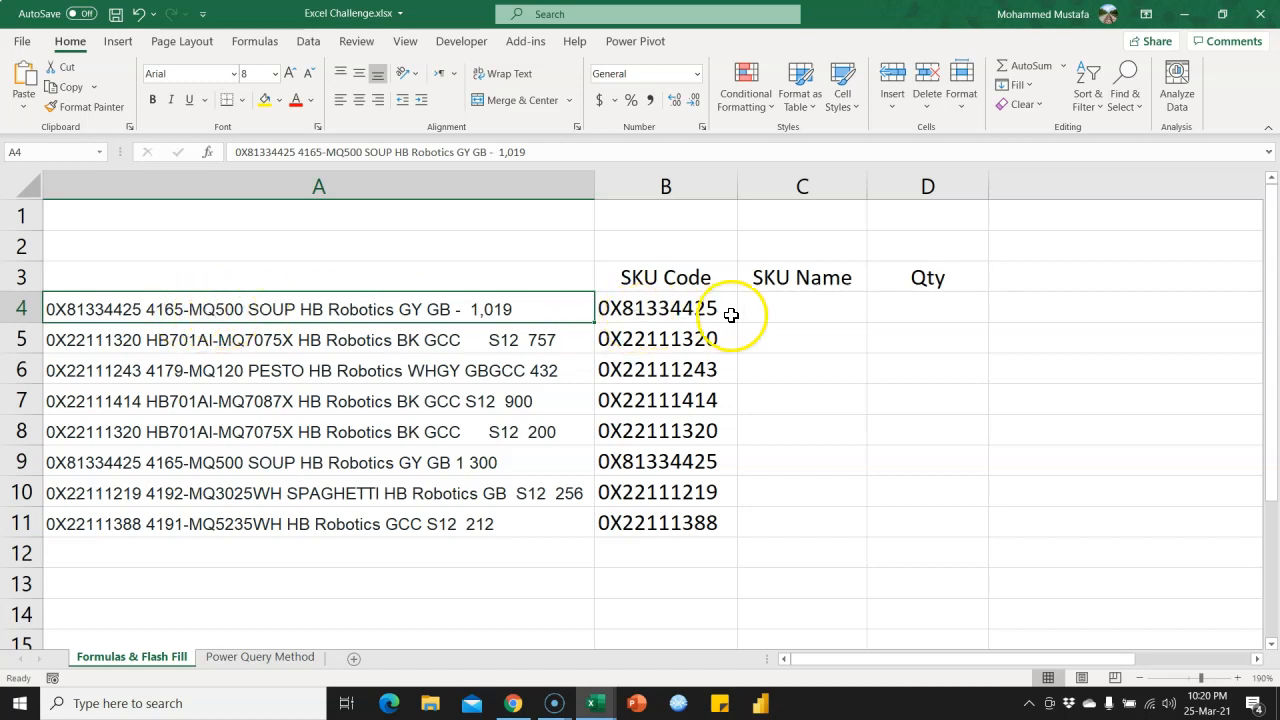
{"action": "left_click", "coordinate": [763, 308]}
{"action": "type", "text": "="}
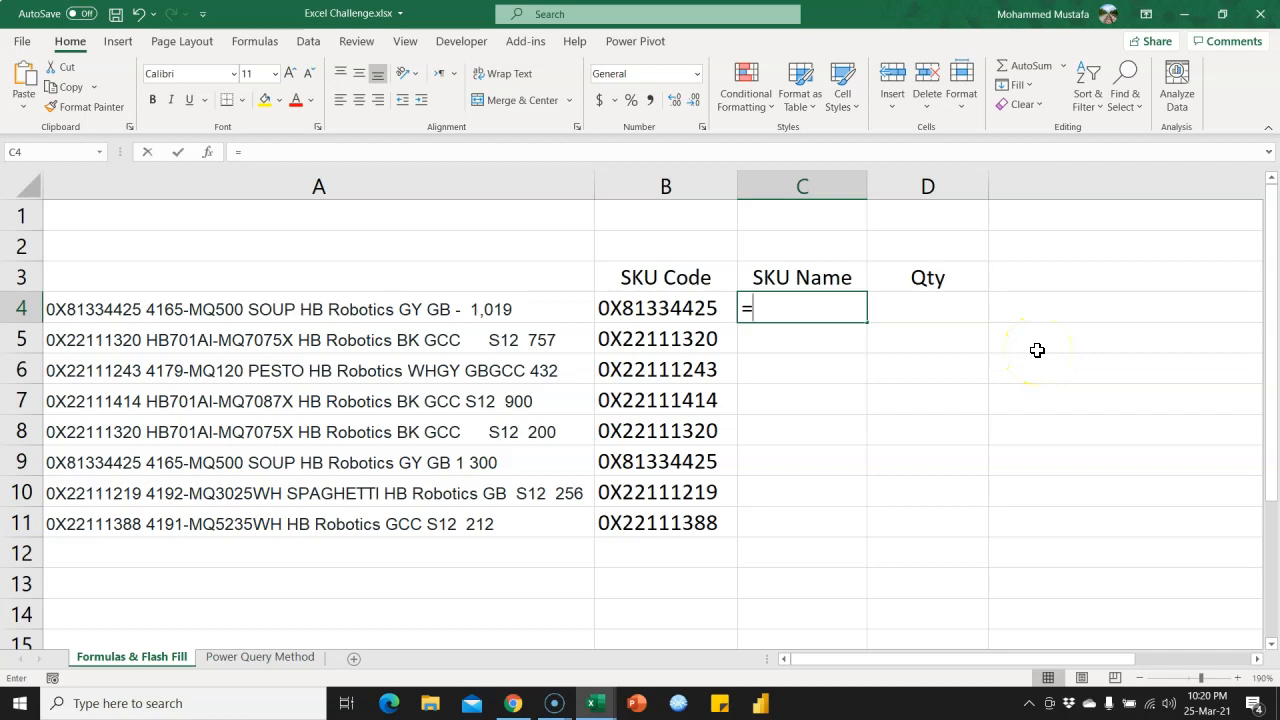
{"action": "type", "text": "fi"}
{"action": "key", "text": "Tab"}
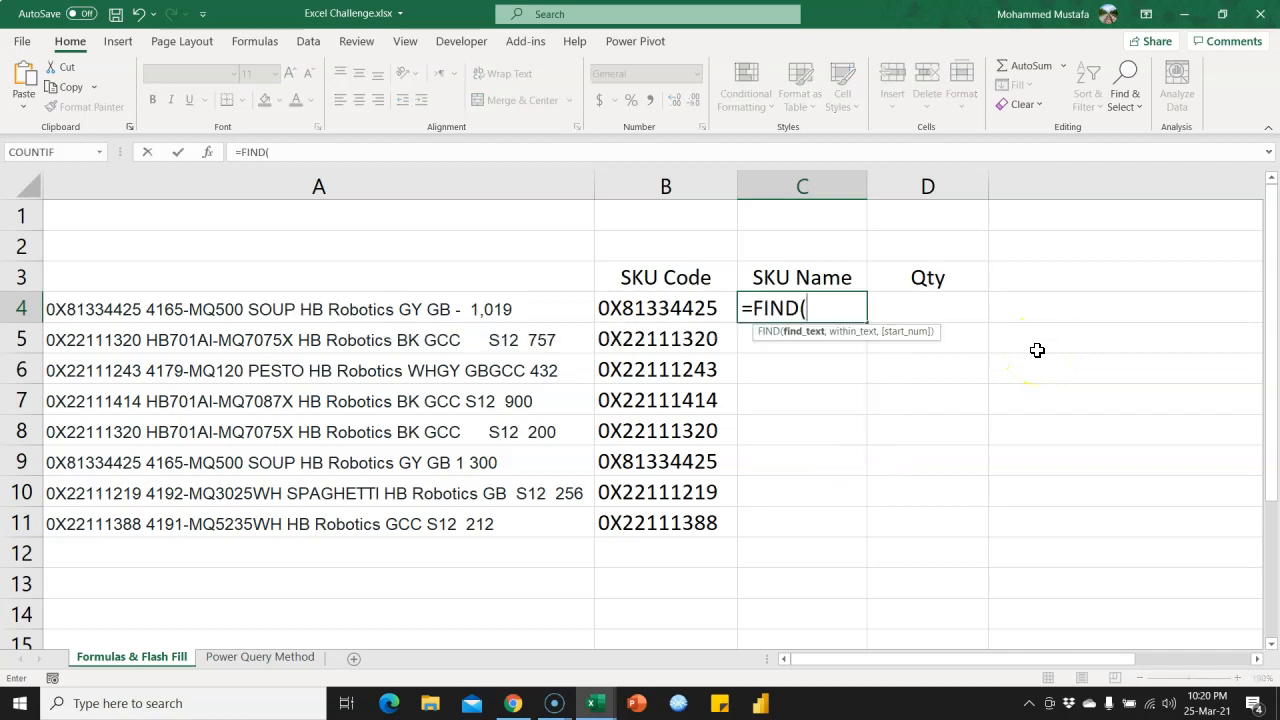
{"action": "type", "text": "\"-\","}
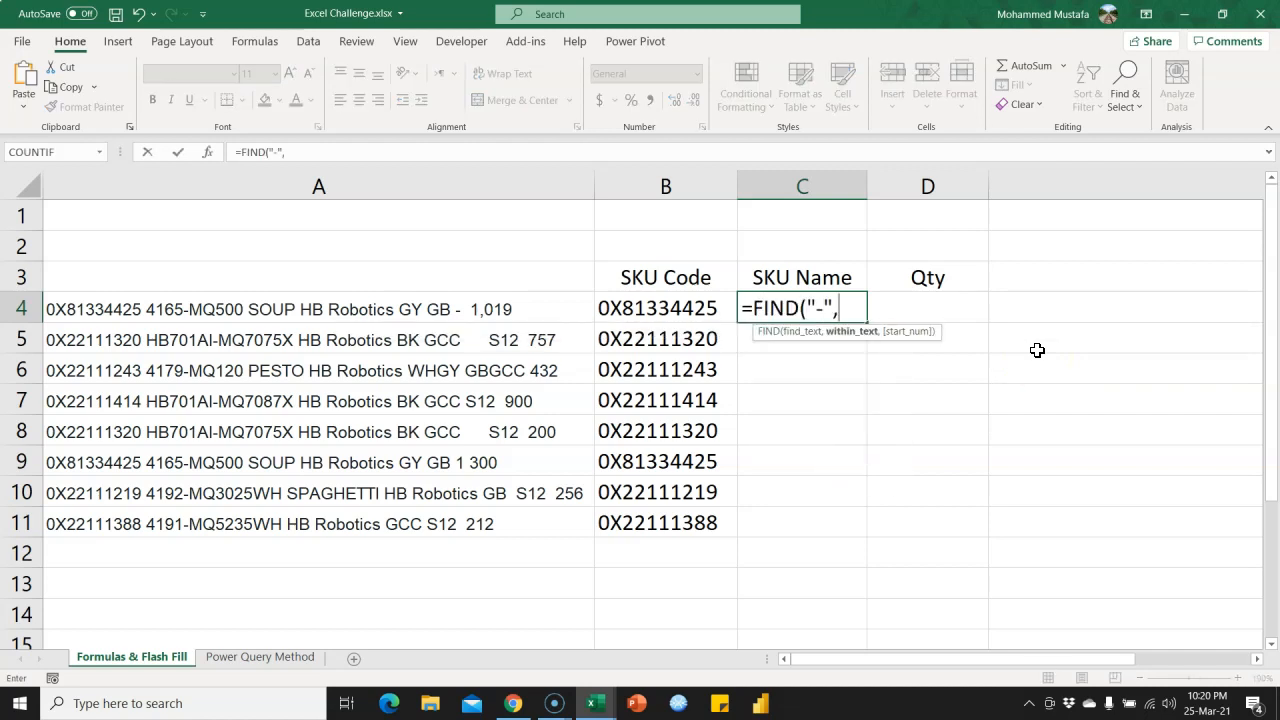
{"action": "left_click", "coordinate": [401, 308]}
{"action": "type", "text": ")"}
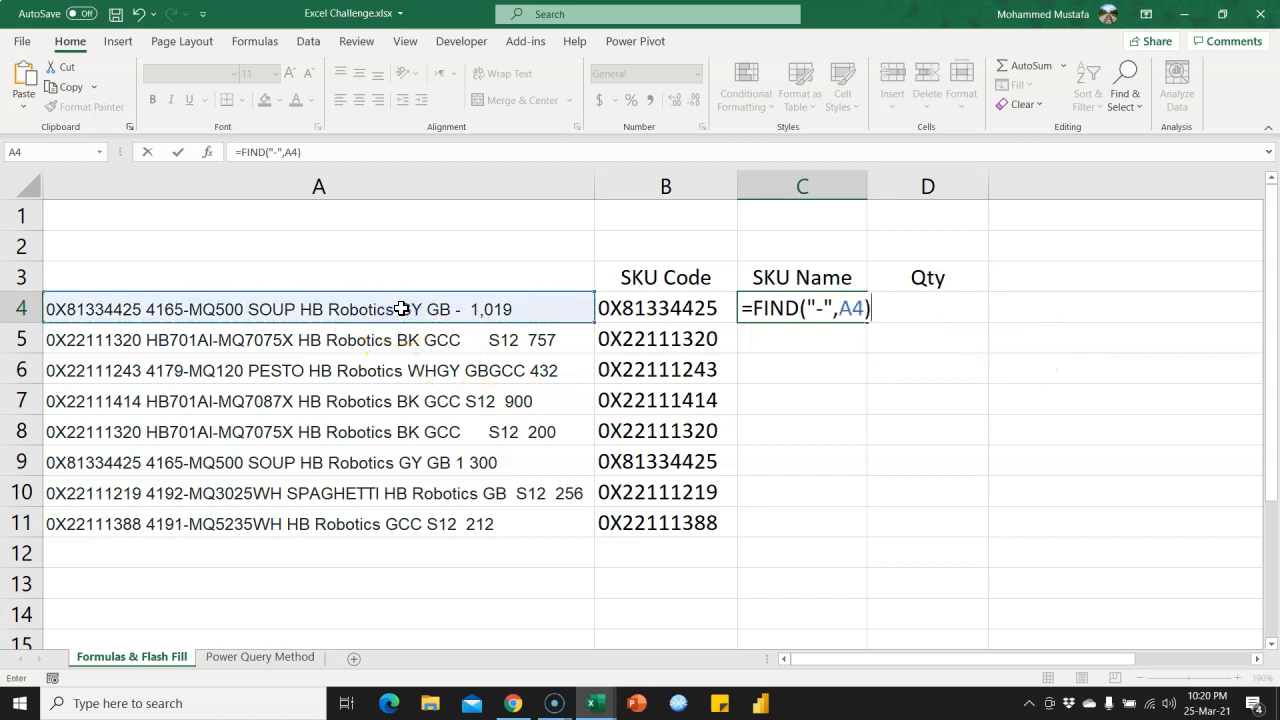
{"action": "key", "text": "Return"}
{"action": "key", "text": "Up"}
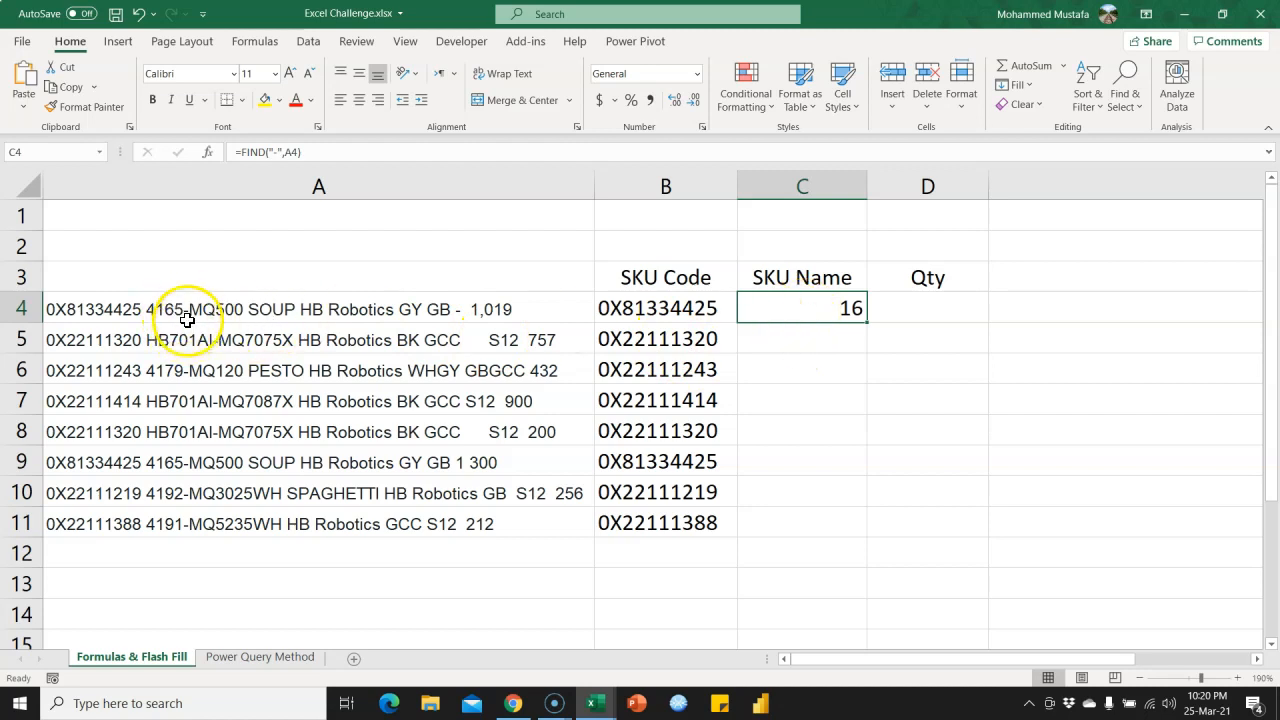
Add 1 to the FIND result in C4, and copy the expression FIND("-",A4)+1 from the formula.
{"action": "left_click", "coordinate": [400, 155]}
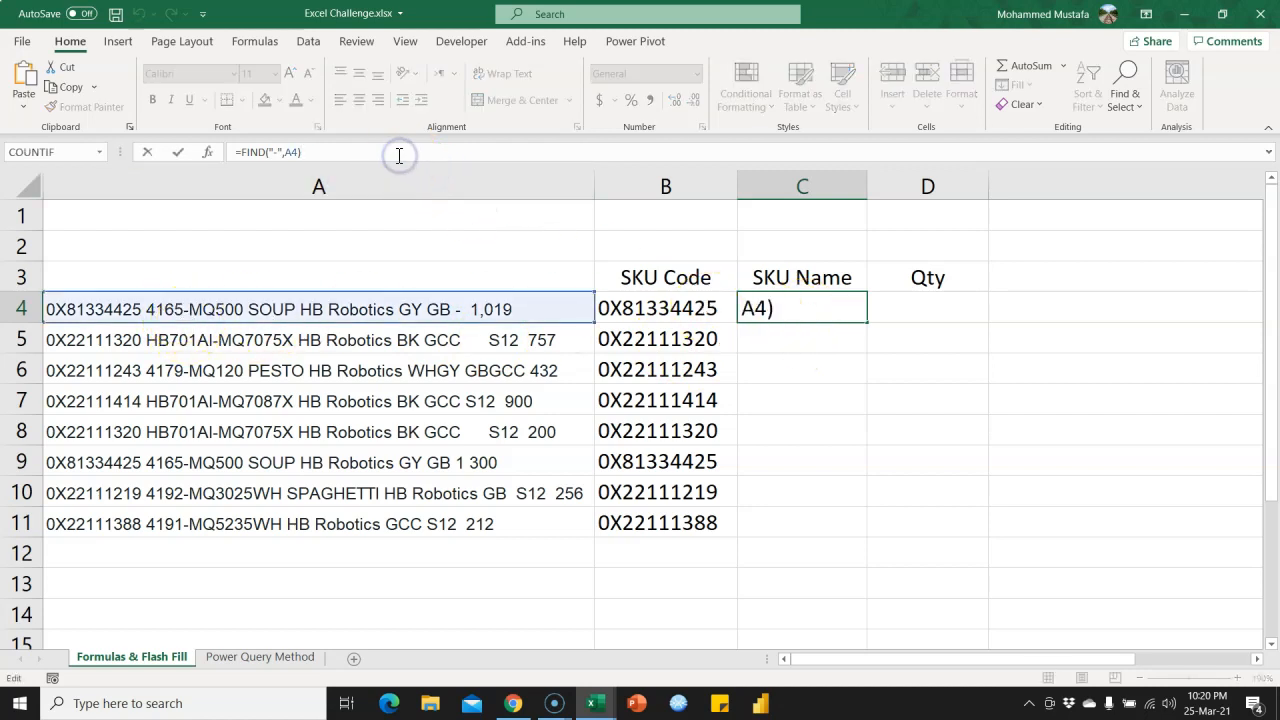
{"action": "type", "text": "+1"}
{"action": "key", "text": "Return"}
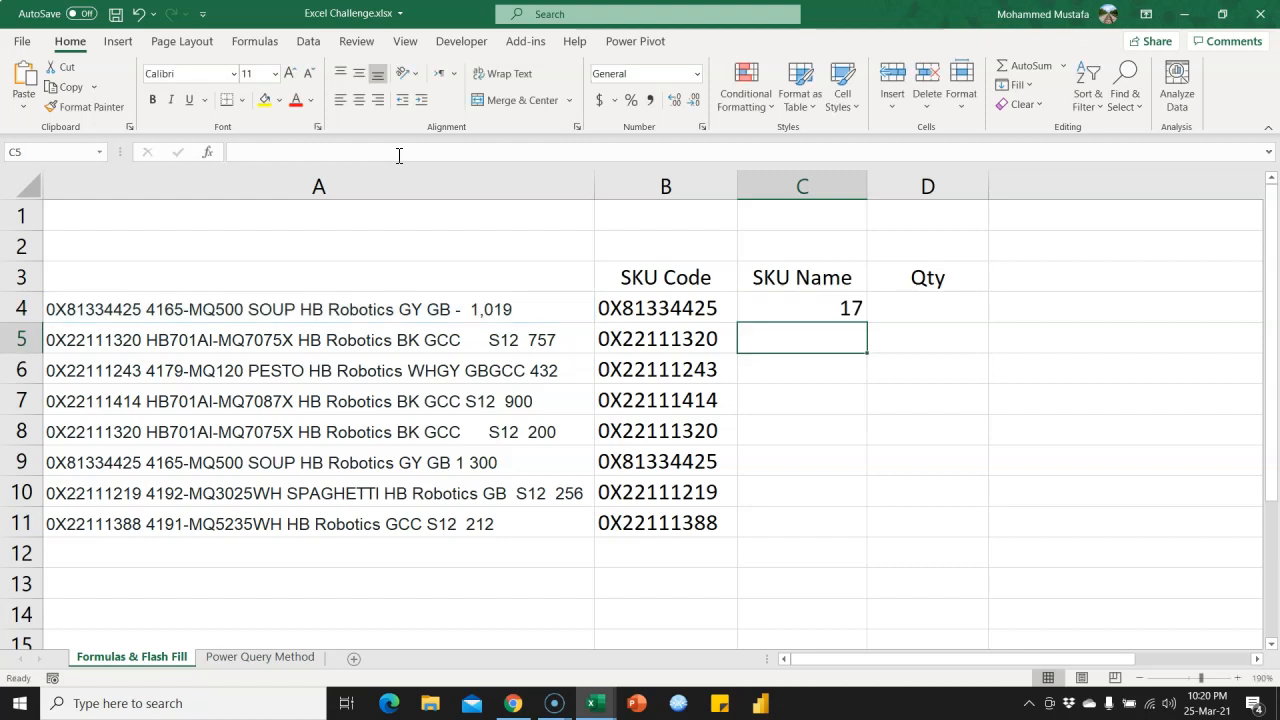
{"action": "left_click", "coordinate": [814, 310]}
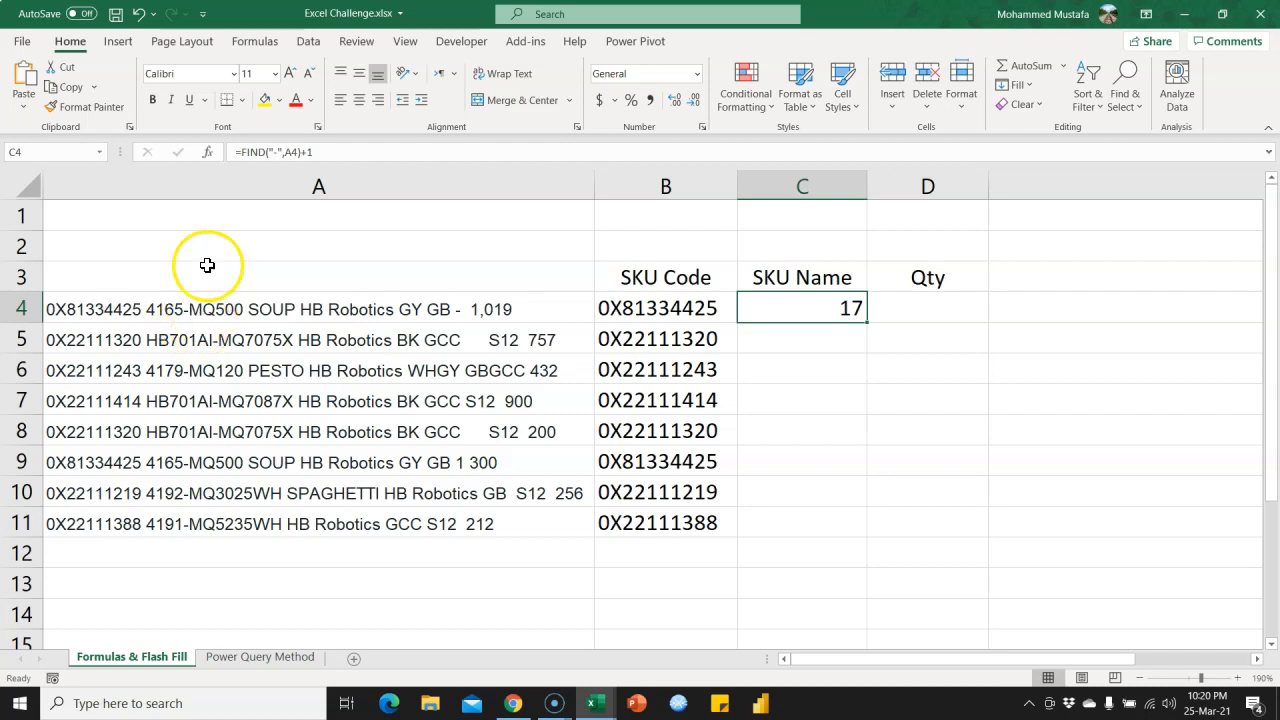
{"action": "left_click_drag", "start_coordinate": [243, 151], "coordinate": [357, 152]}
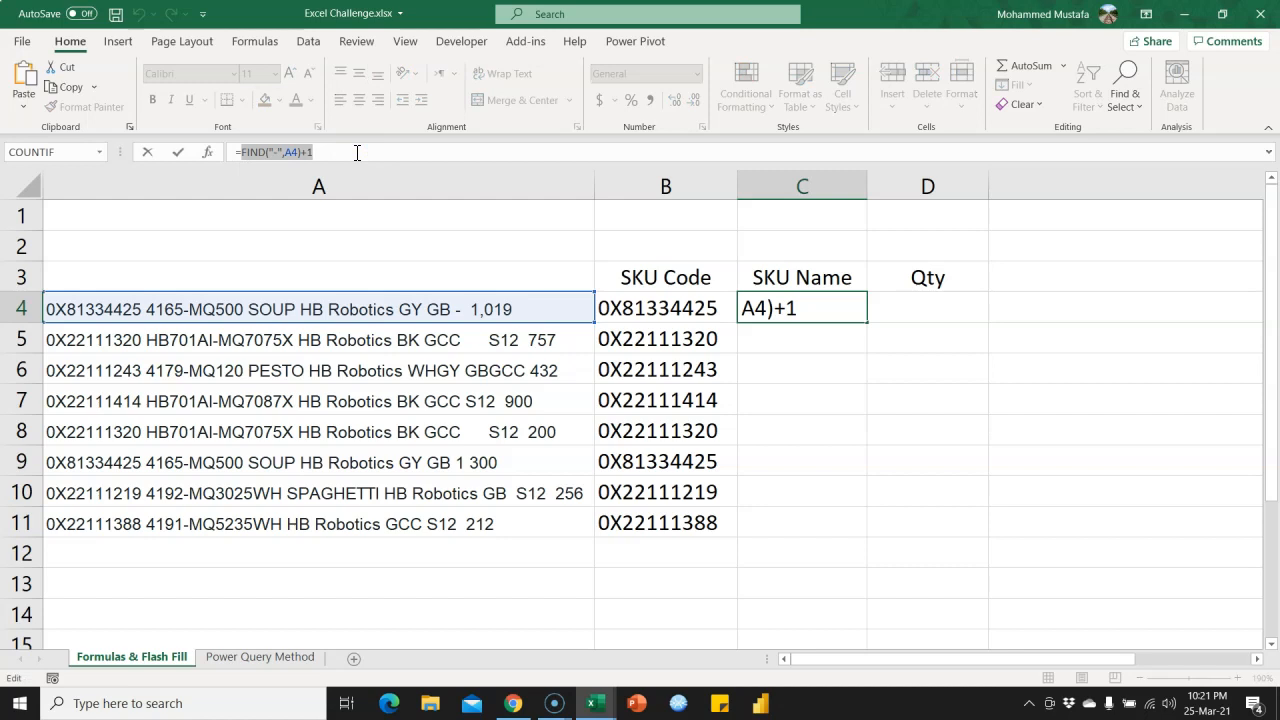
{"action": "key", "text": "Escape"}
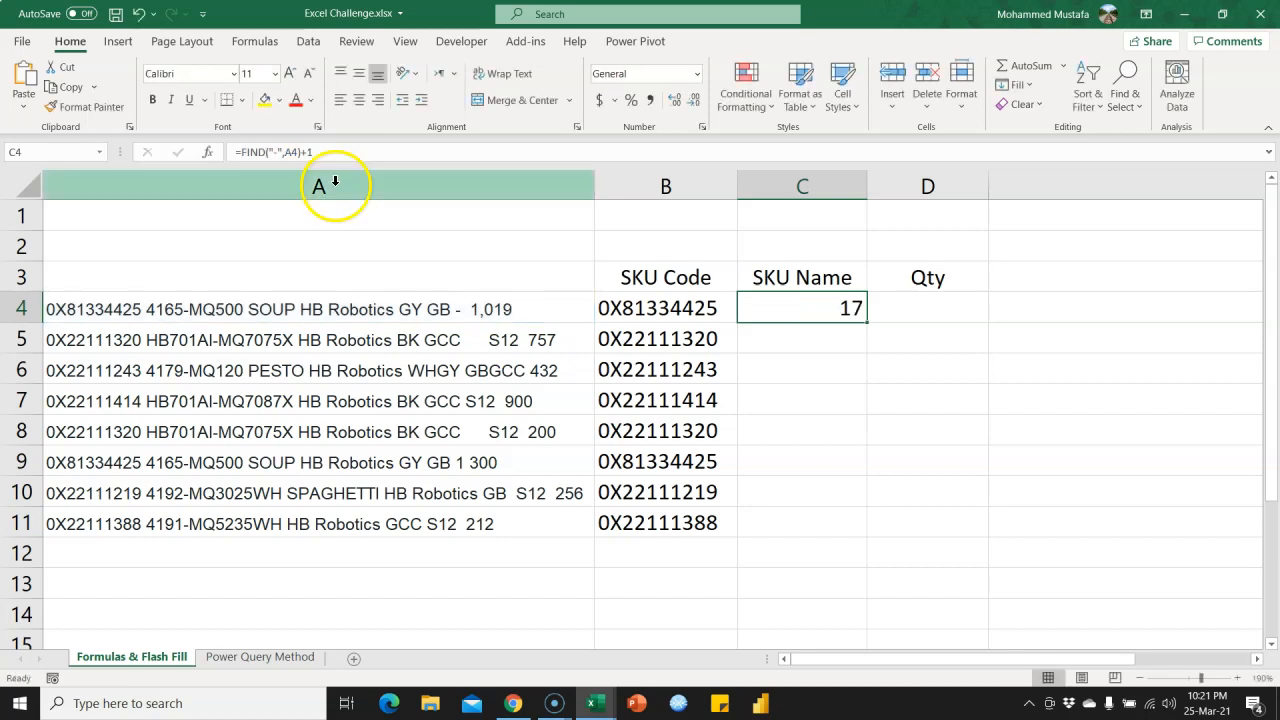
Nest the C4 expression as the start number of an outer FIND for a space, giving =FIND(" ",A4,FIND("-",A4)+1).
{"action": "left_click", "coordinate": [243, 151]}
{"action": "type", "text": "FIND("}
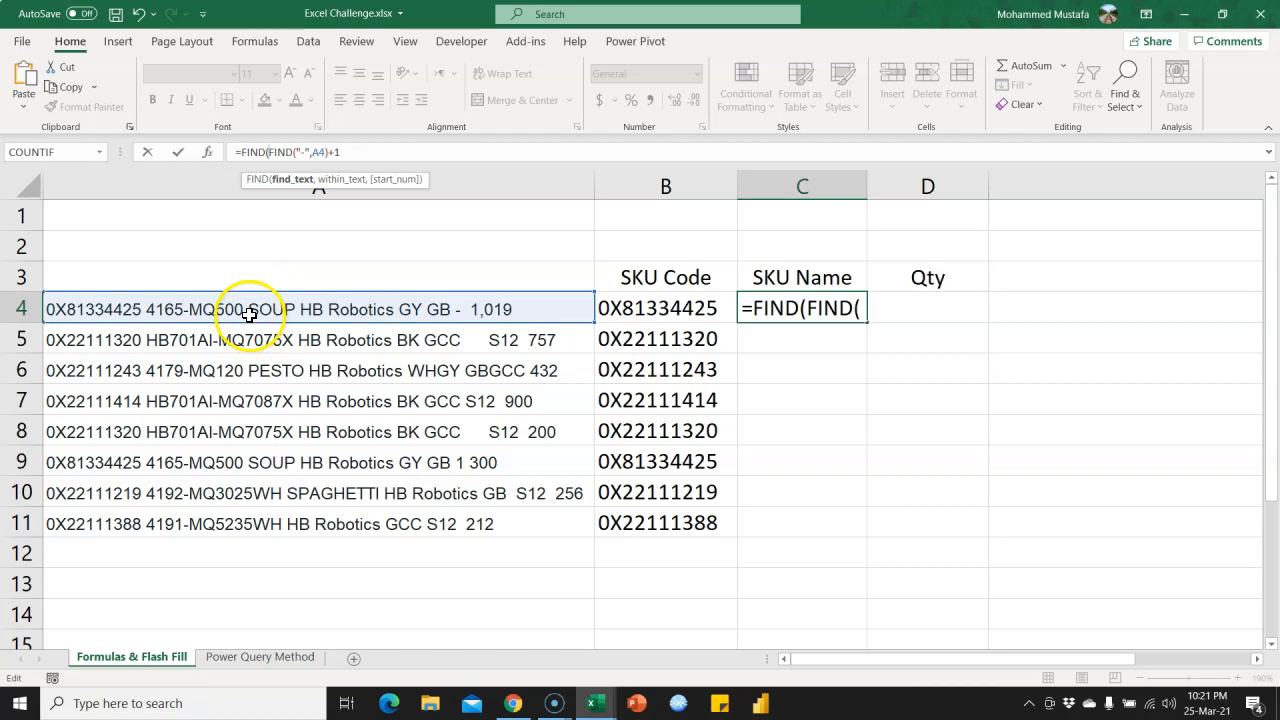
{"action": "type", "text": "\" \","}
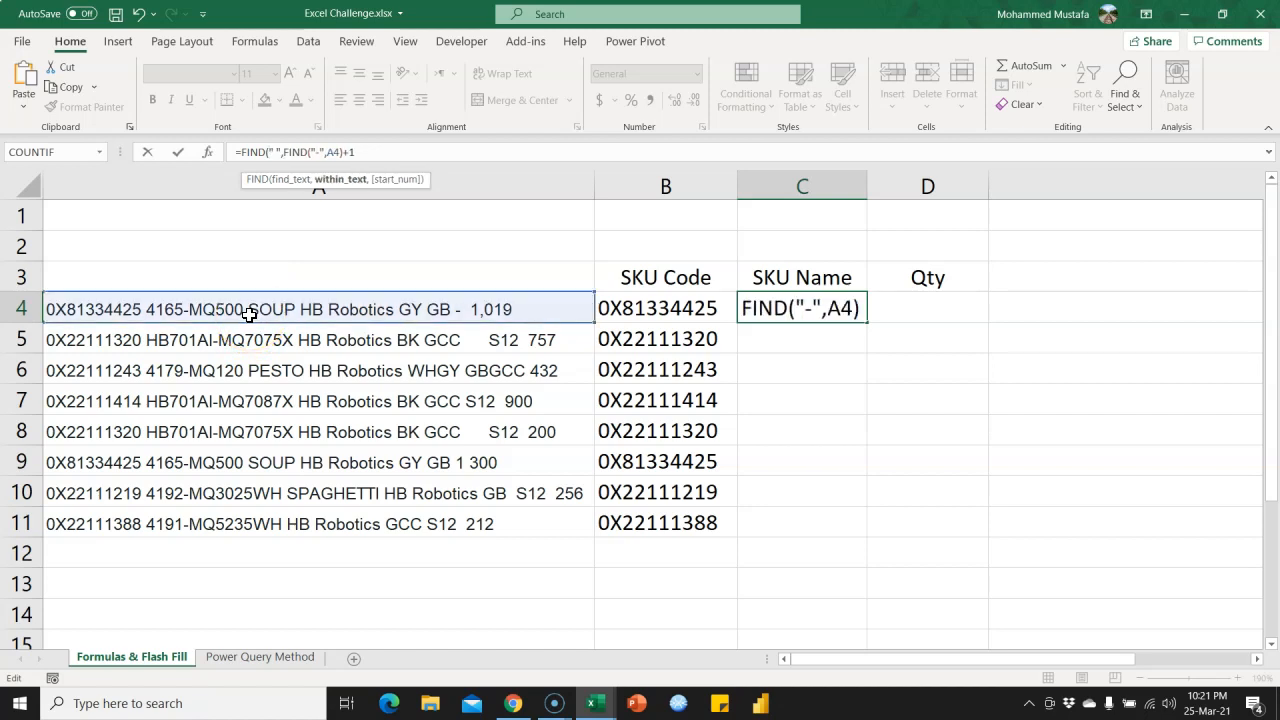
{"action": "left_click", "coordinate": [355, 312]}
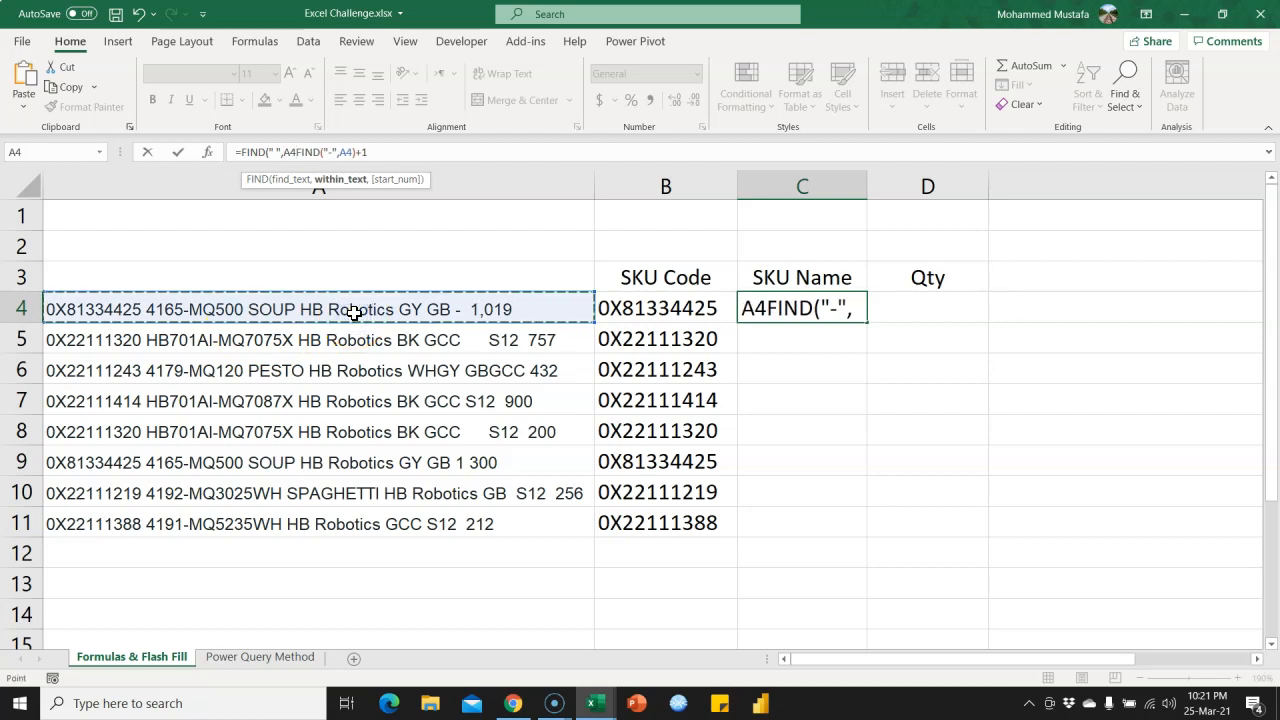
{"action": "type", "text": ","}
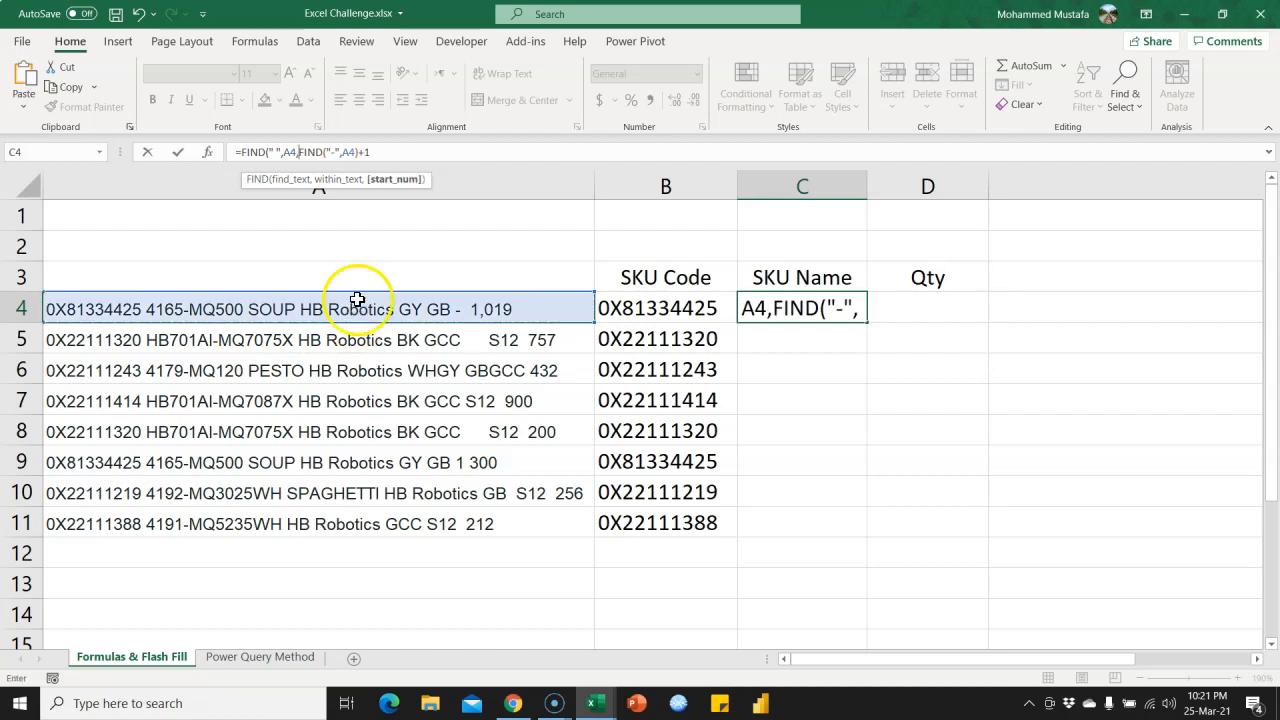
{"action": "left_click", "coordinate": [374, 151]}
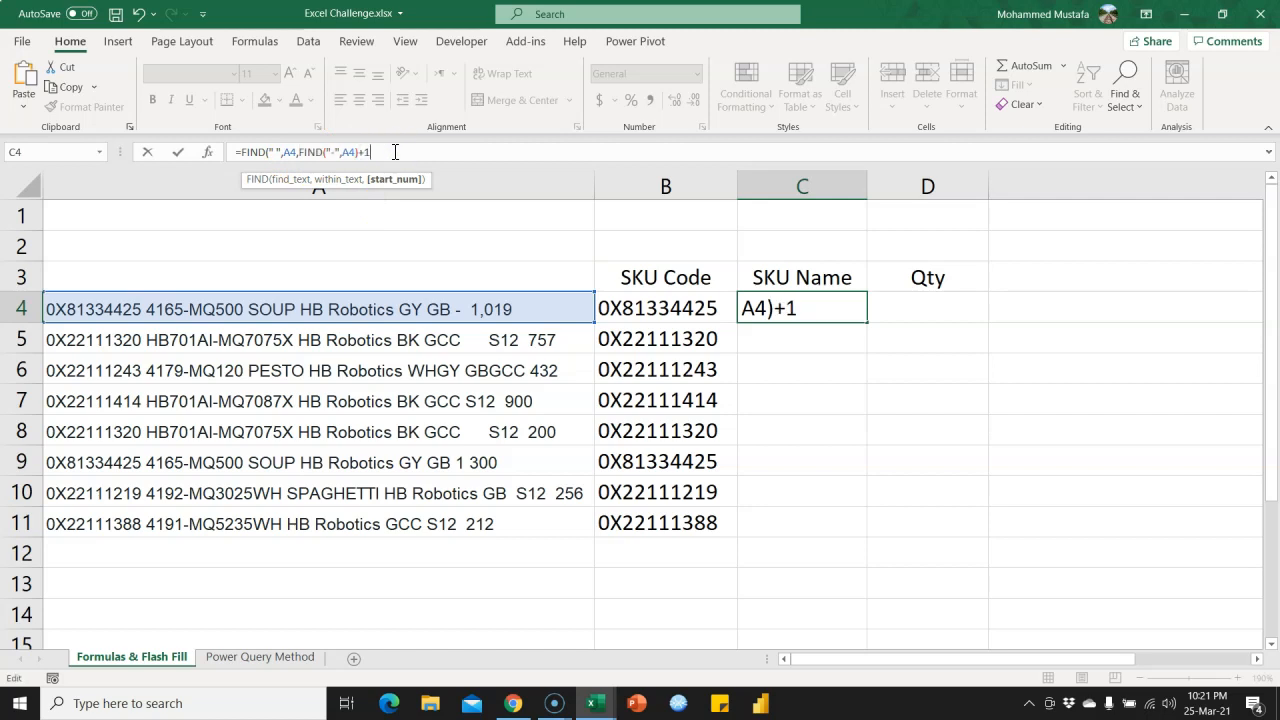
{"action": "type", "text": ")"}
{"action": "key", "text": "Return"}
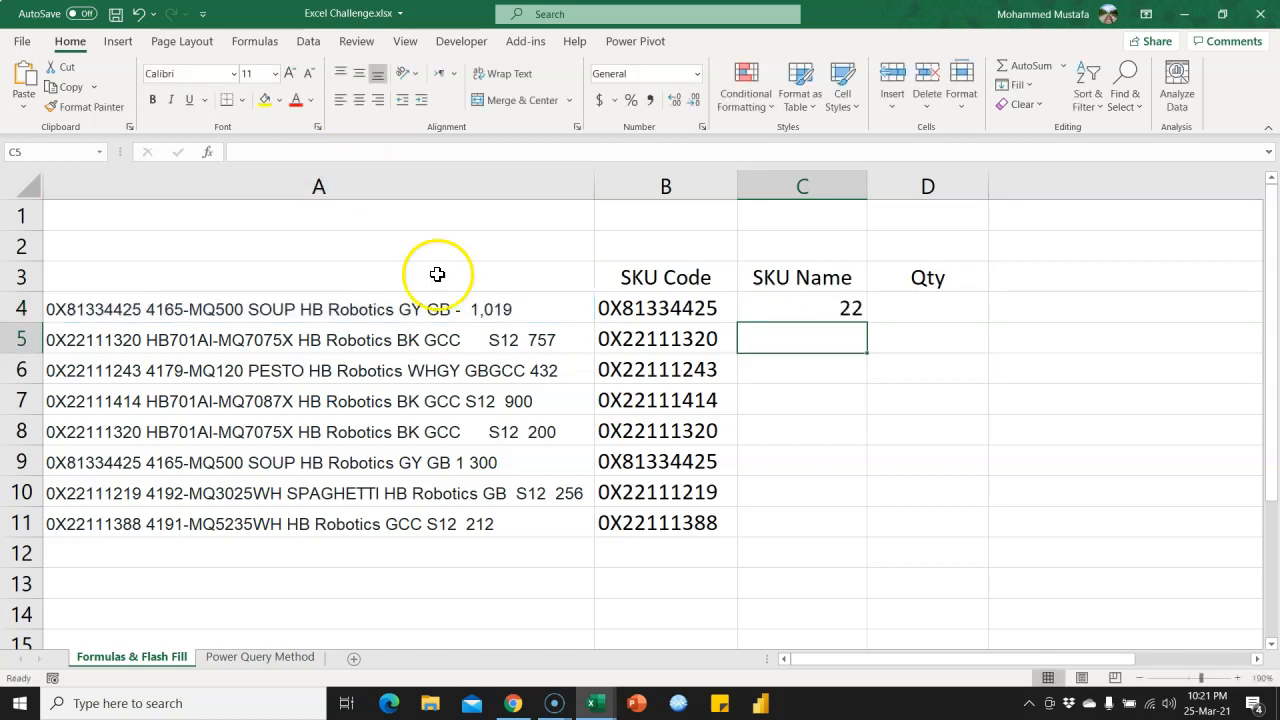
Subtract the copied expression in parentheses from the C4 formula, giving =FIND(" ",A4,FIND("-",A4)+1)-(FIND("-",A4)+1).
{"action": "left_click", "coordinate": [800, 310]}
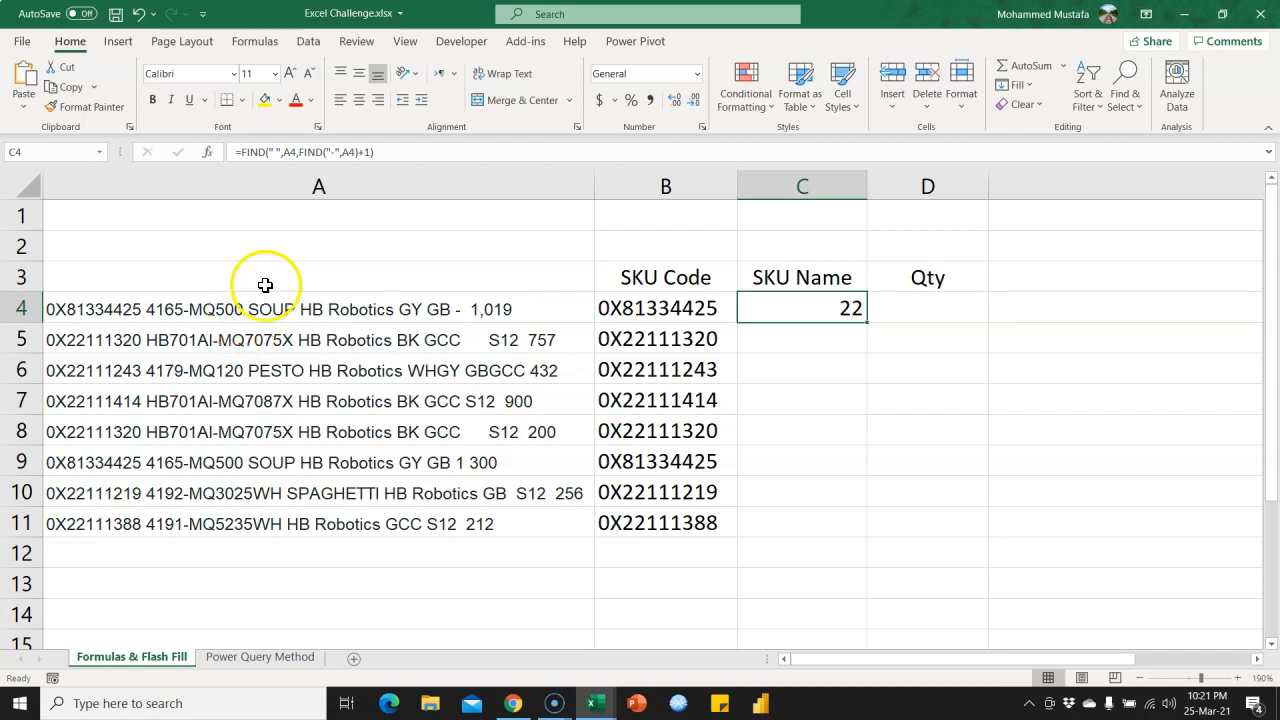
{"action": "left_click", "coordinate": [383, 152]}
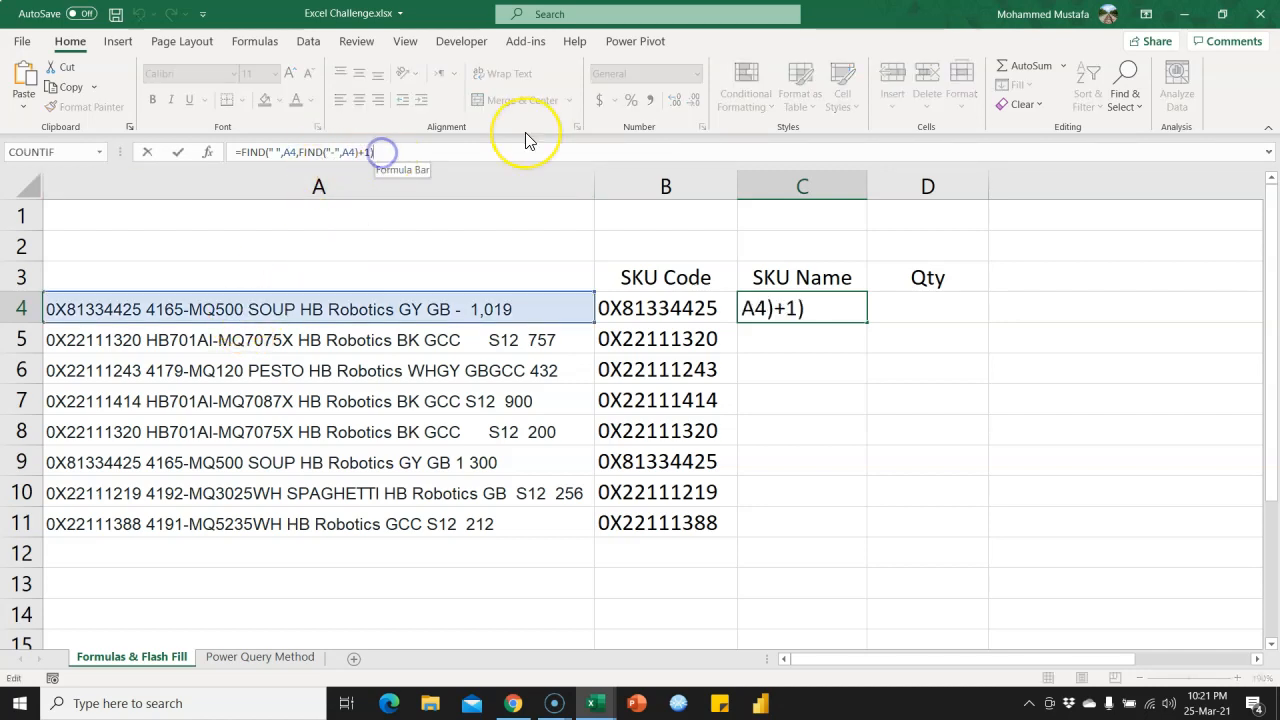
{"action": "type", "text": "-"}
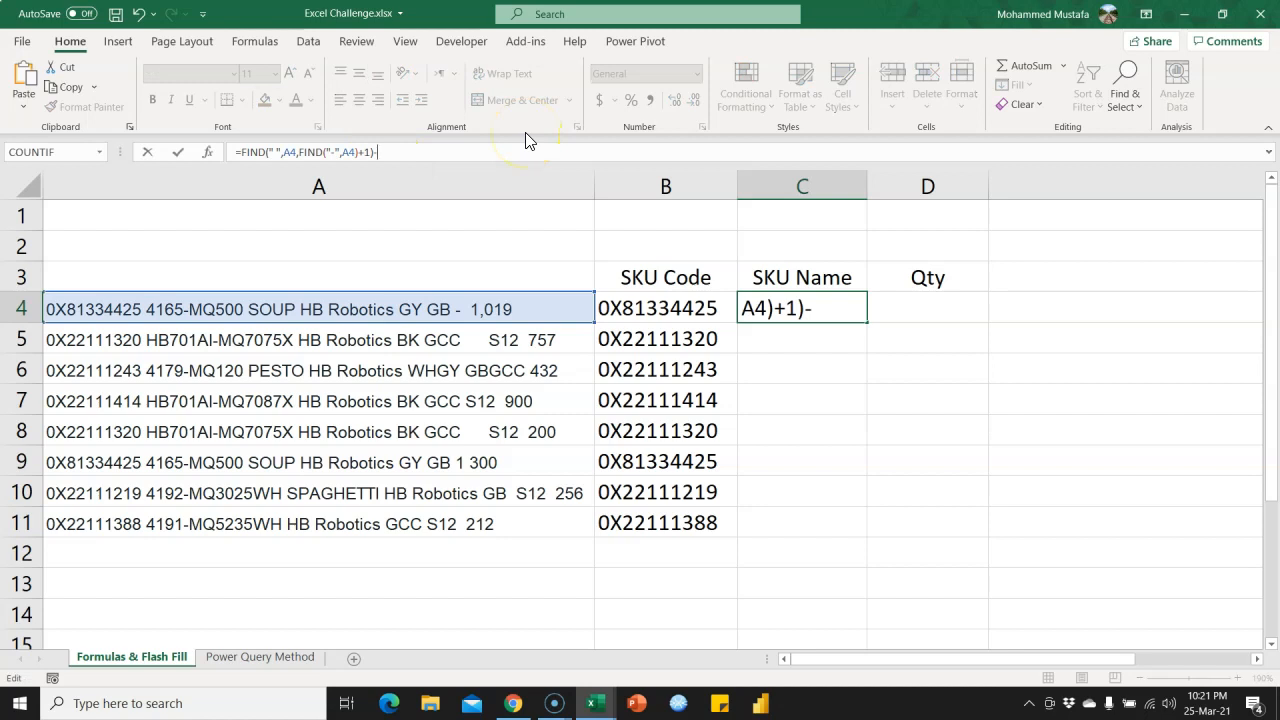
{"action": "key", "text": "ctrl+v"}
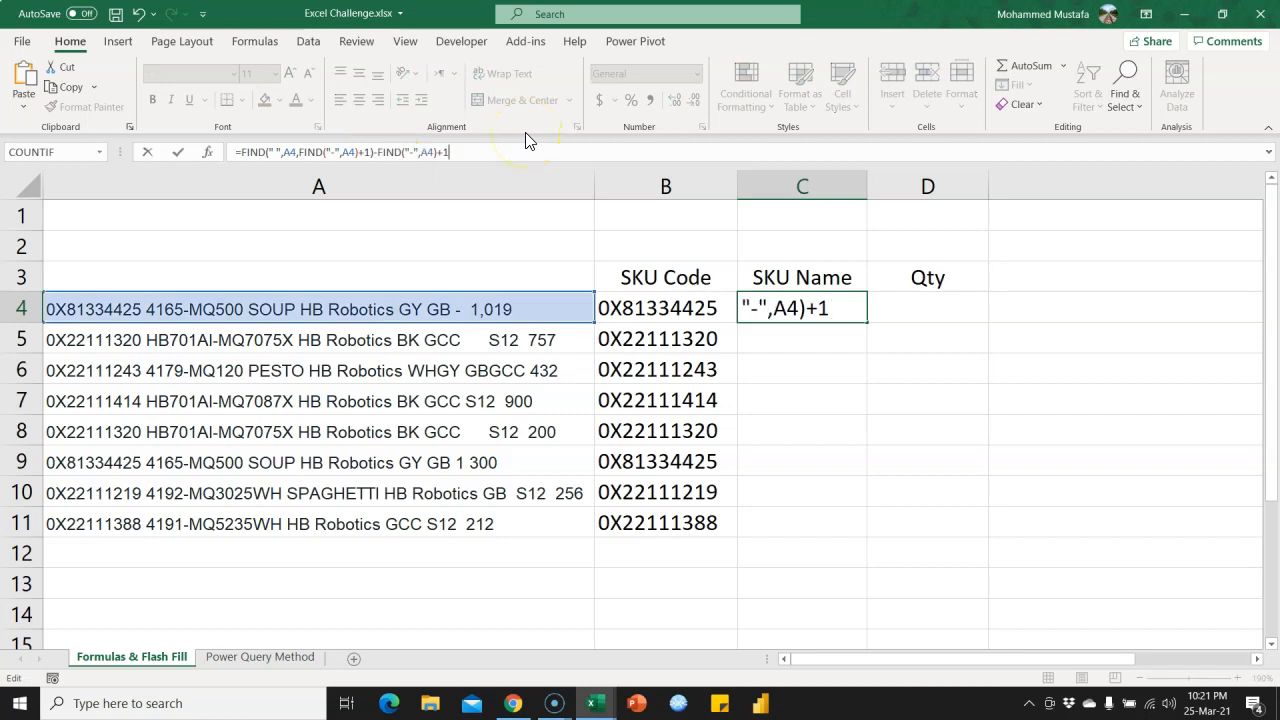
{"action": "left_click", "coordinate": [379, 152]}
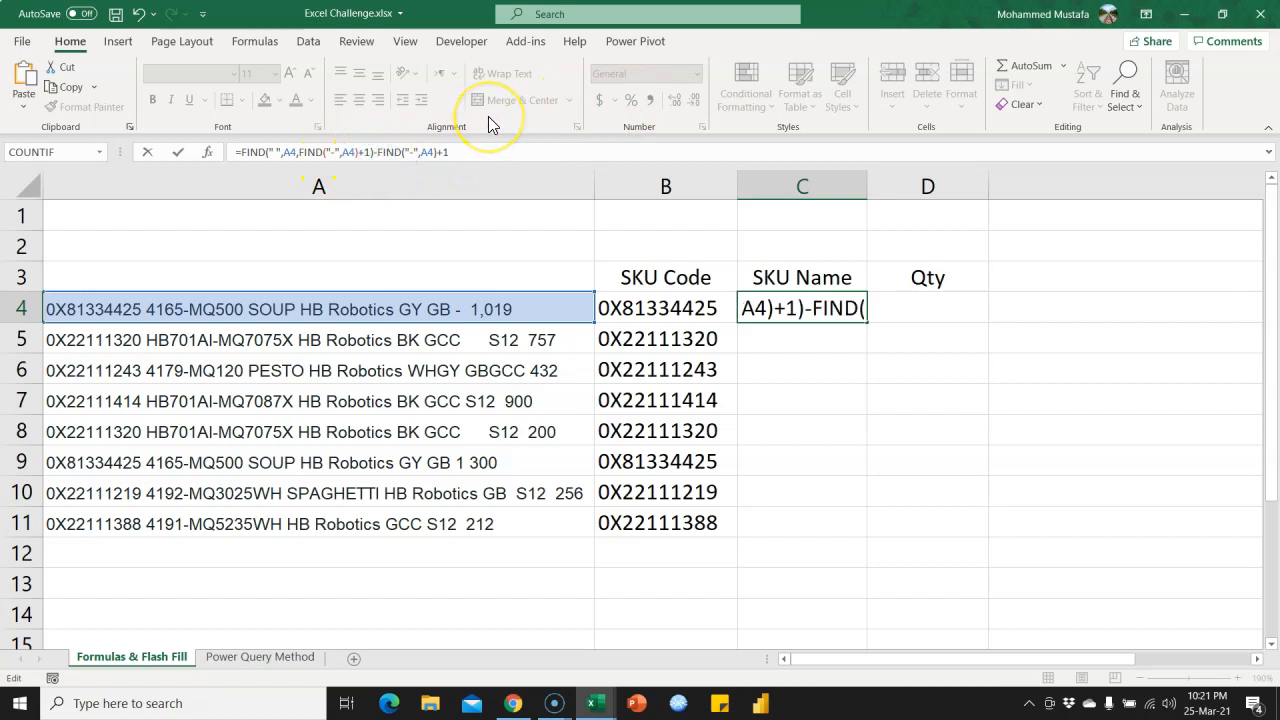
{"action": "type", "text": "("}
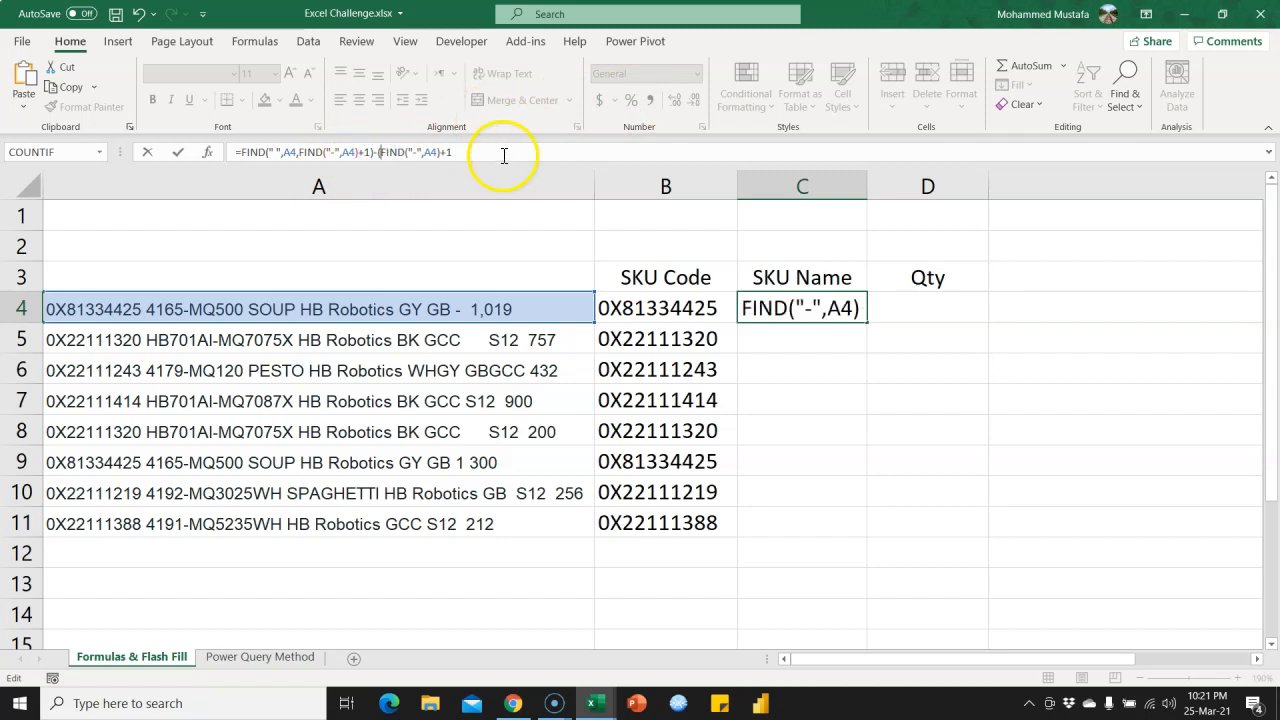
{"action": "left_click", "coordinate": [481, 155]}
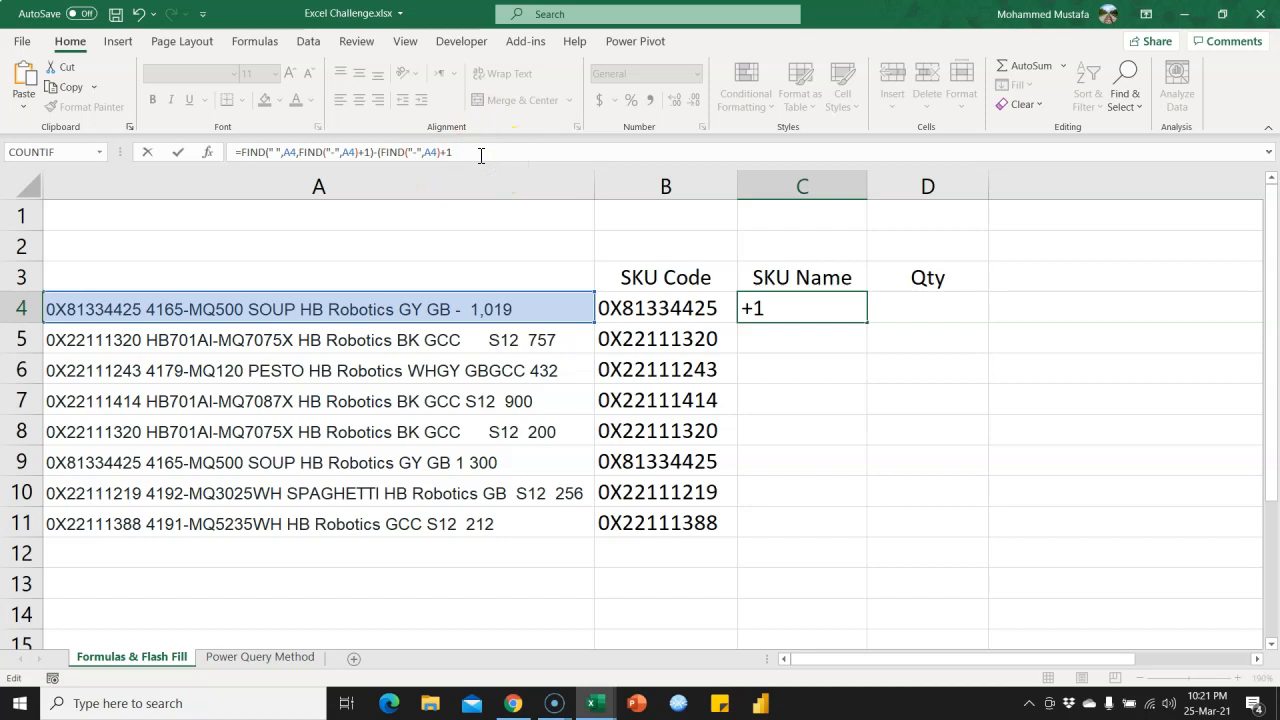
{"action": "type", "text": ")"}
{"action": "key", "text": "Return"}
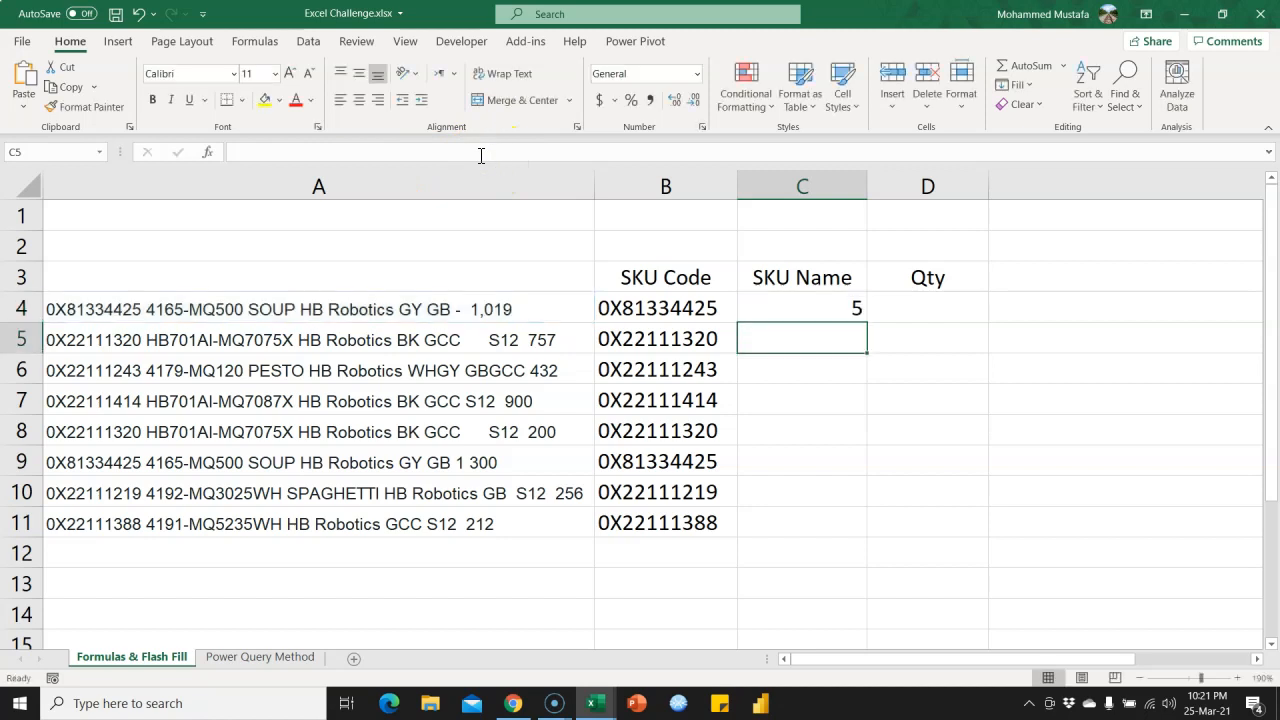
Preview the evaluated value of each side of the subtraction in the C4 formula, undoing each replacement.
{"action": "left_click", "coordinate": [786, 309]}
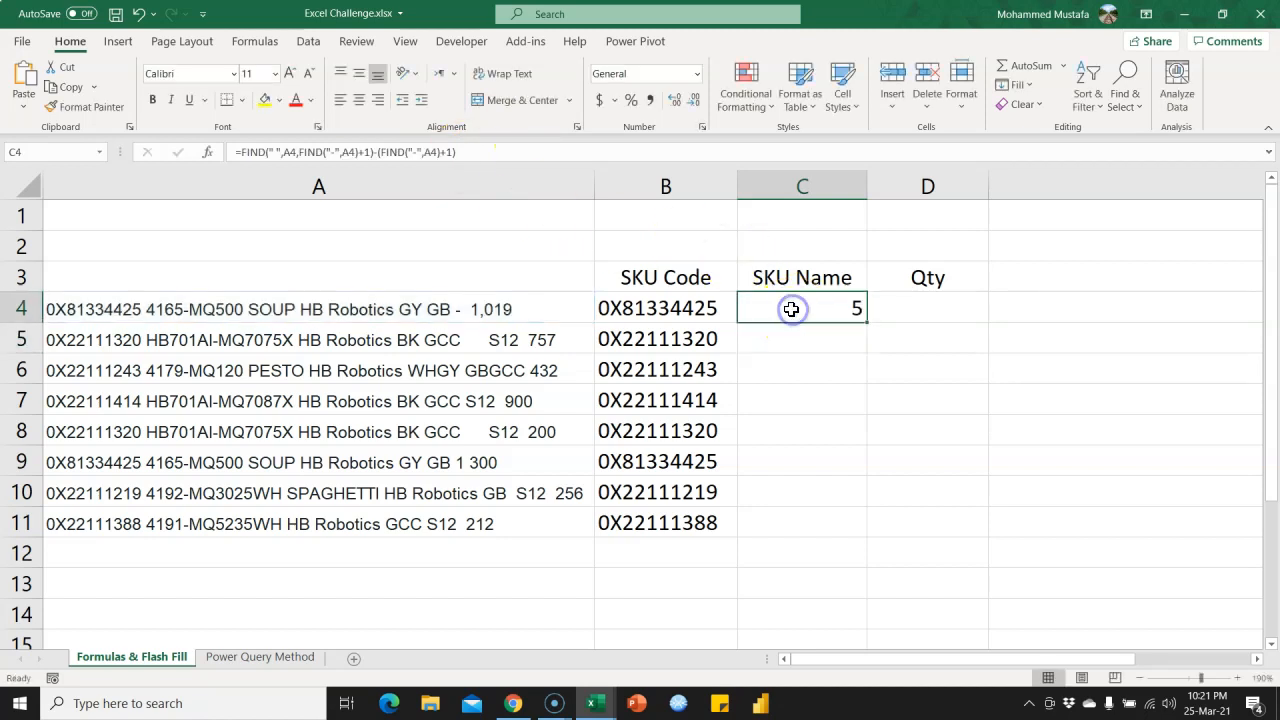
{"action": "left_click_drag", "start_coordinate": [238, 152], "coordinate": [372, 156]}
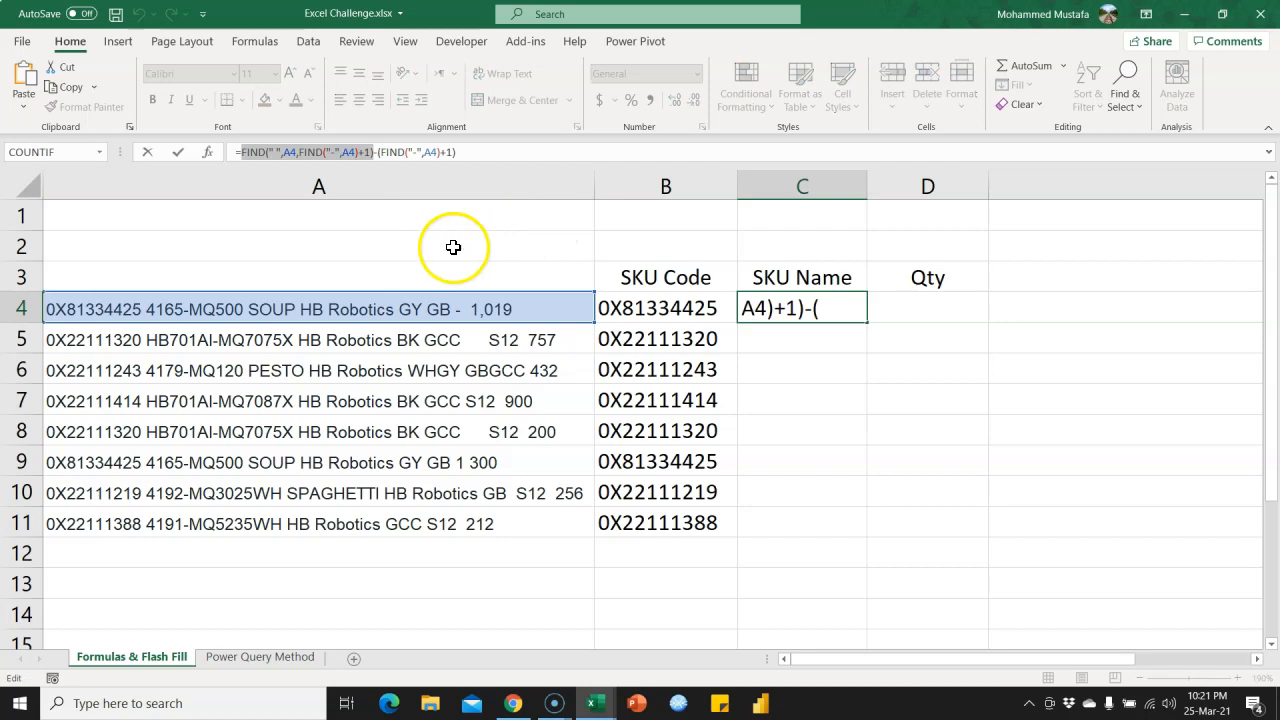
{"action": "type", "text": "22"}
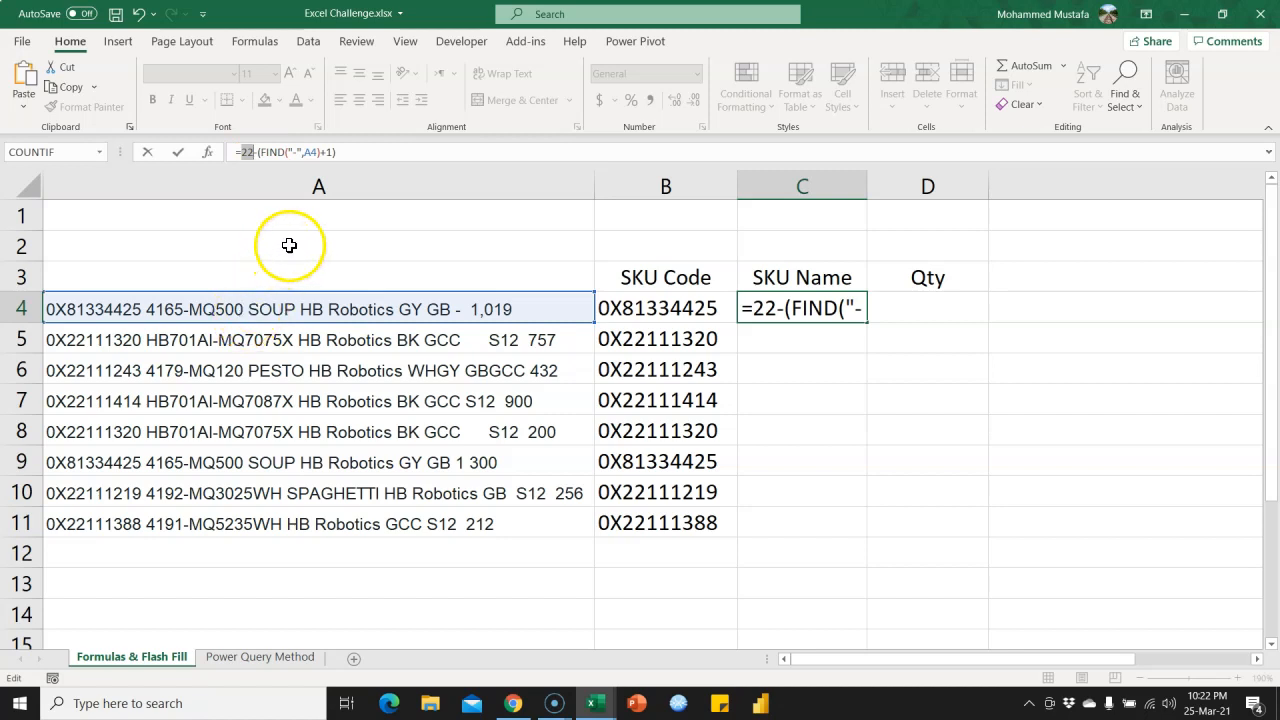
{"action": "key", "text": "ctrl+v"}
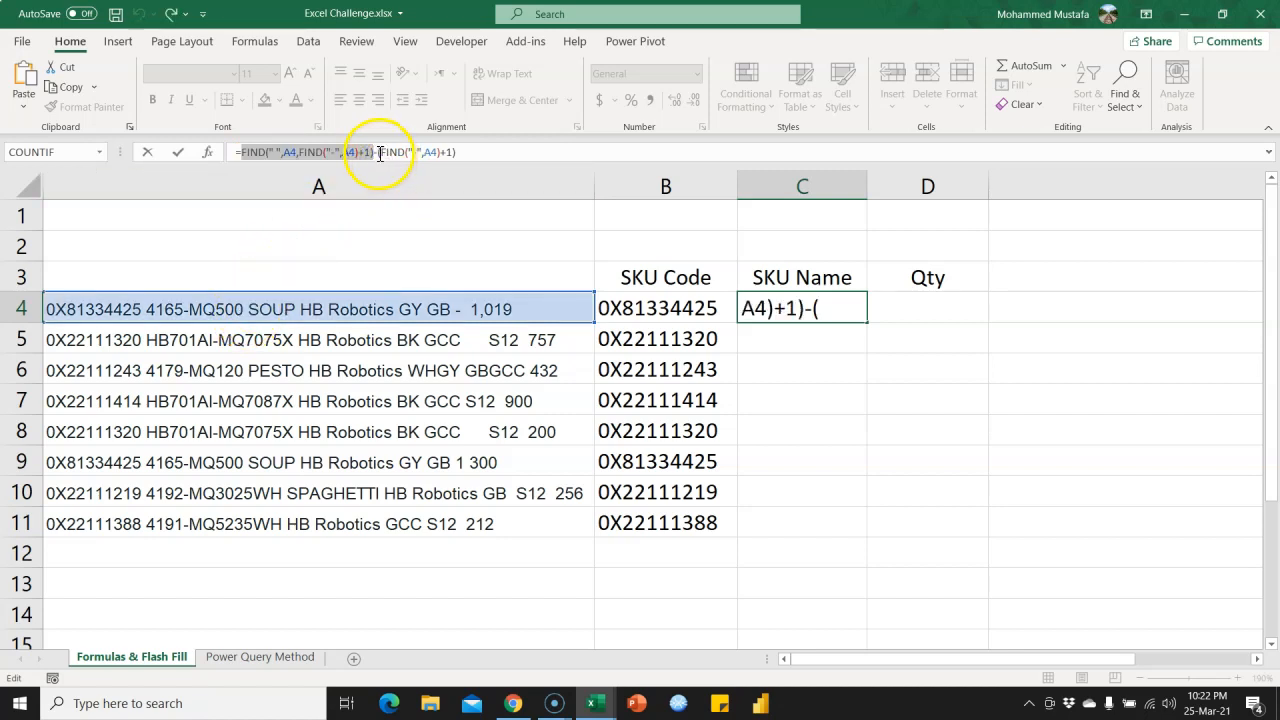
{"action": "left_click_drag", "start_coordinate": [380, 153], "coordinate": [470, 155]}
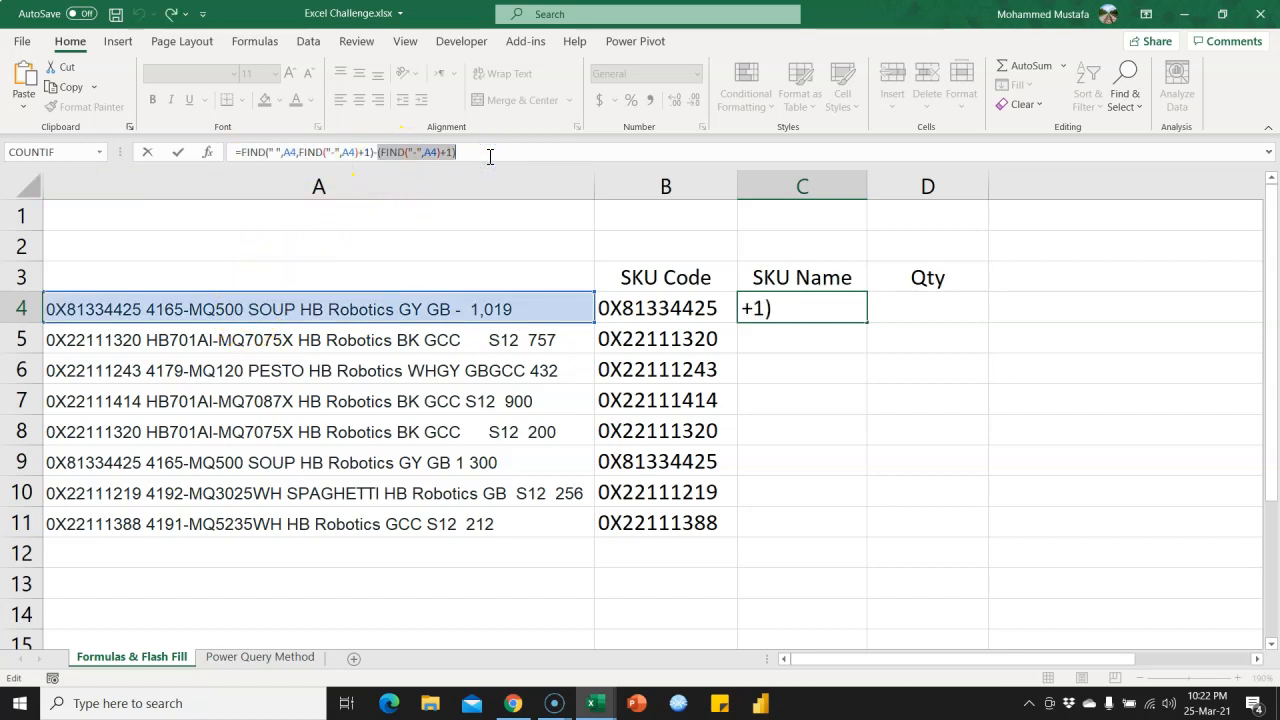
{"action": "type", "text": "17"}
{"action": "double_click", "coordinate": [387, 158]}
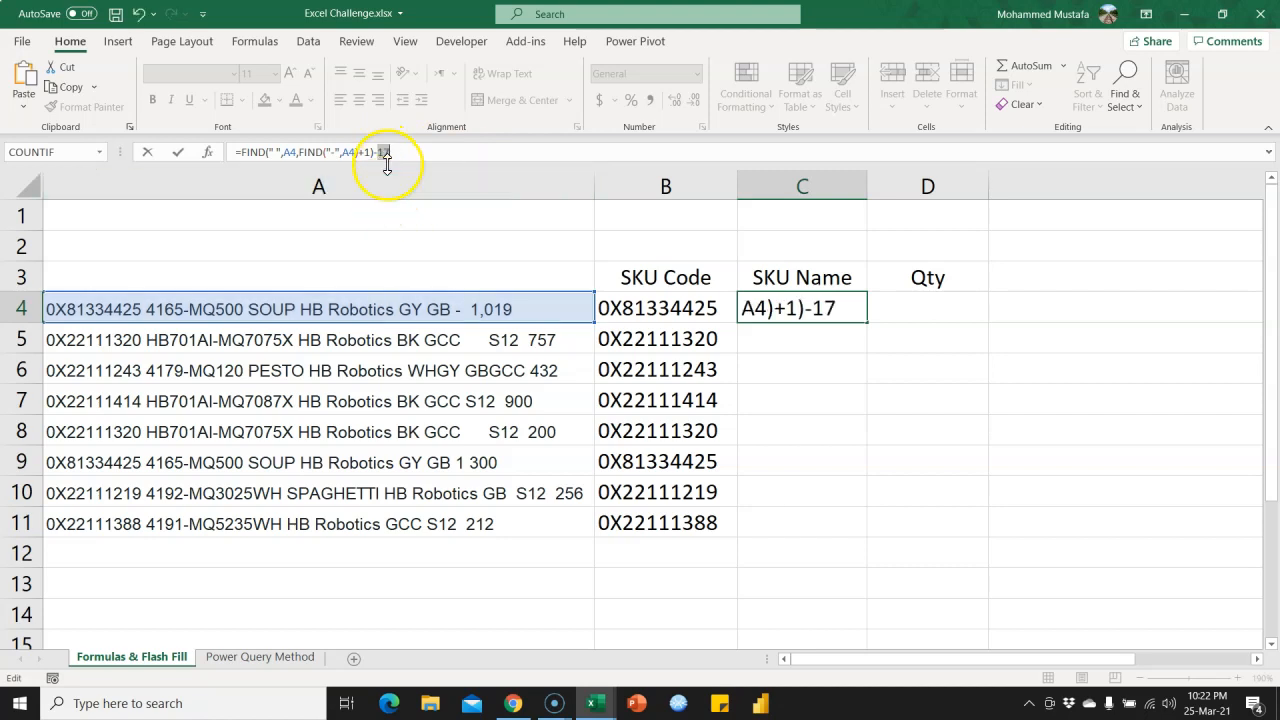
{"action": "key", "text": "ctrl+z"}
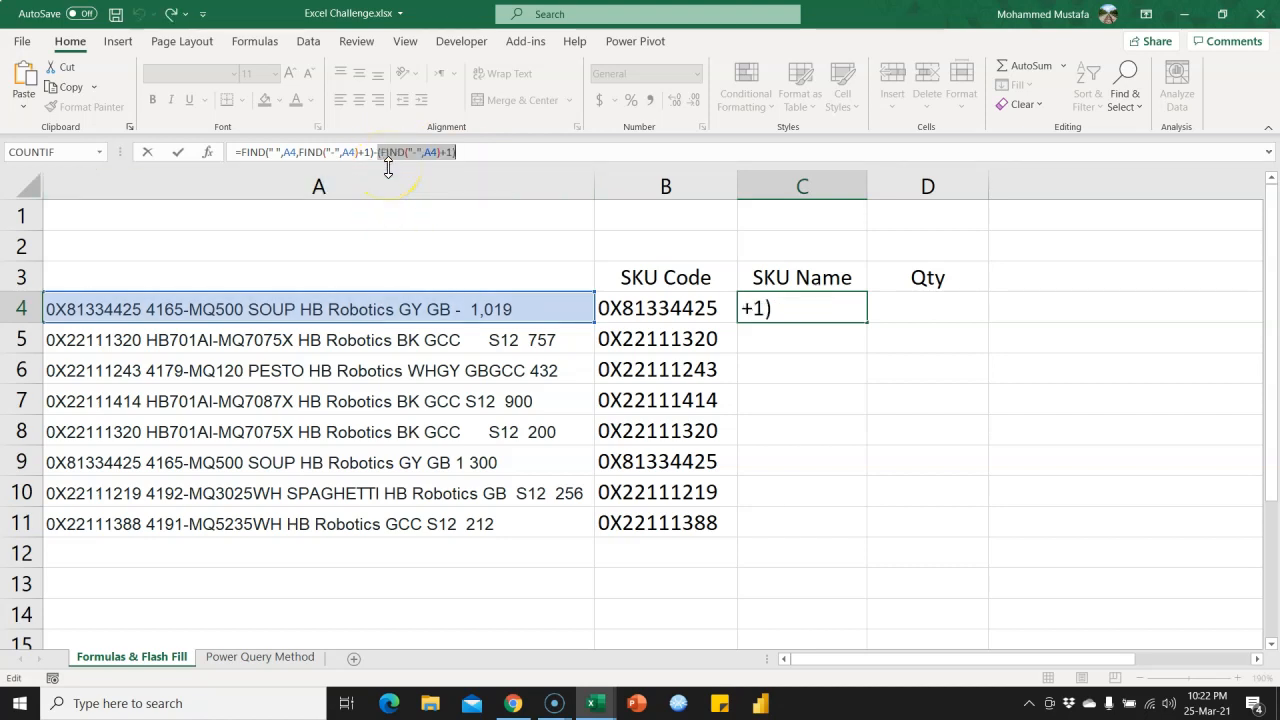
{"action": "key", "text": "Return"}
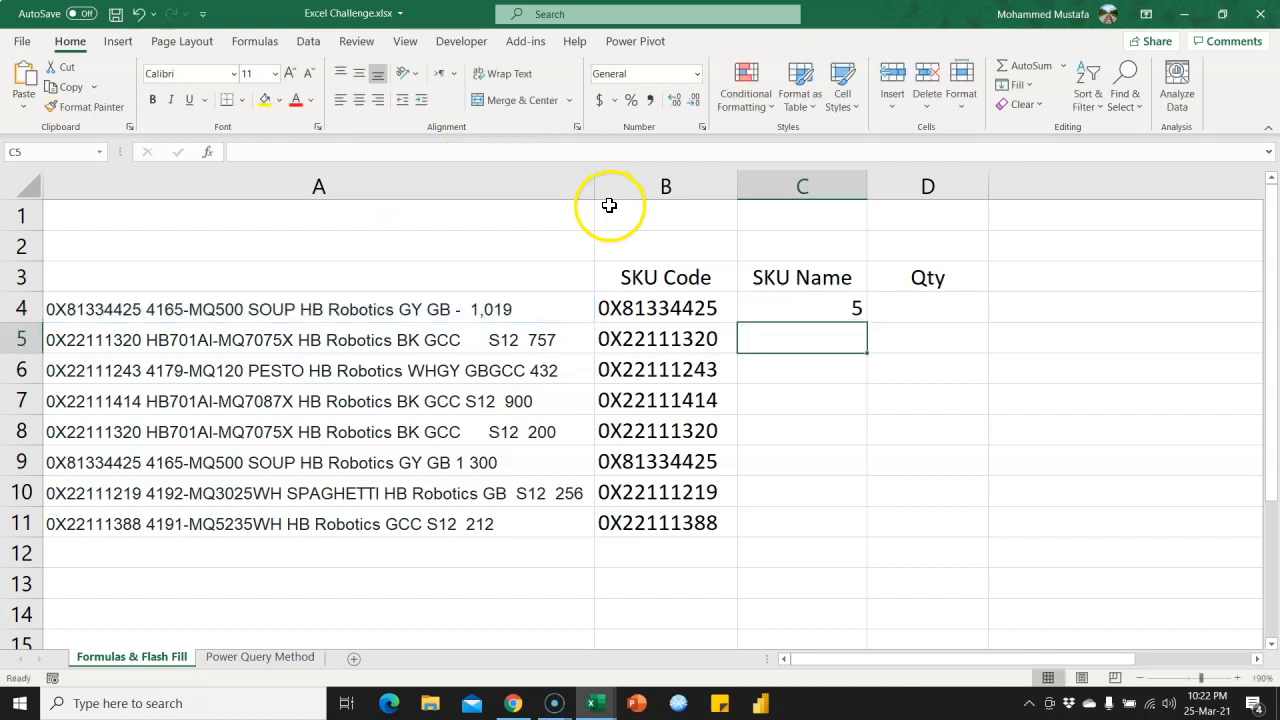
Wrap the subtraction formula in C4 in a MID function, with A4 as its text argument.
{"action": "left_click", "coordinate": [820, 308]}
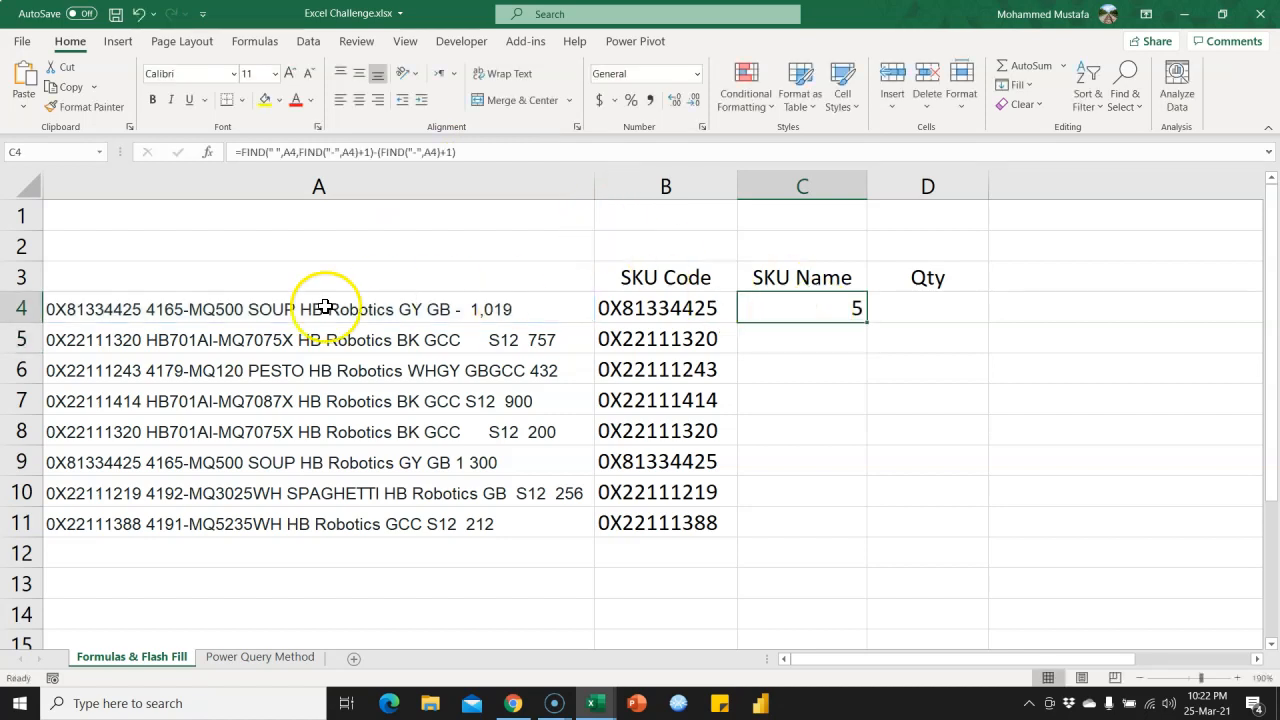
{"action": "left_click", "coordinate": [245, 152]}
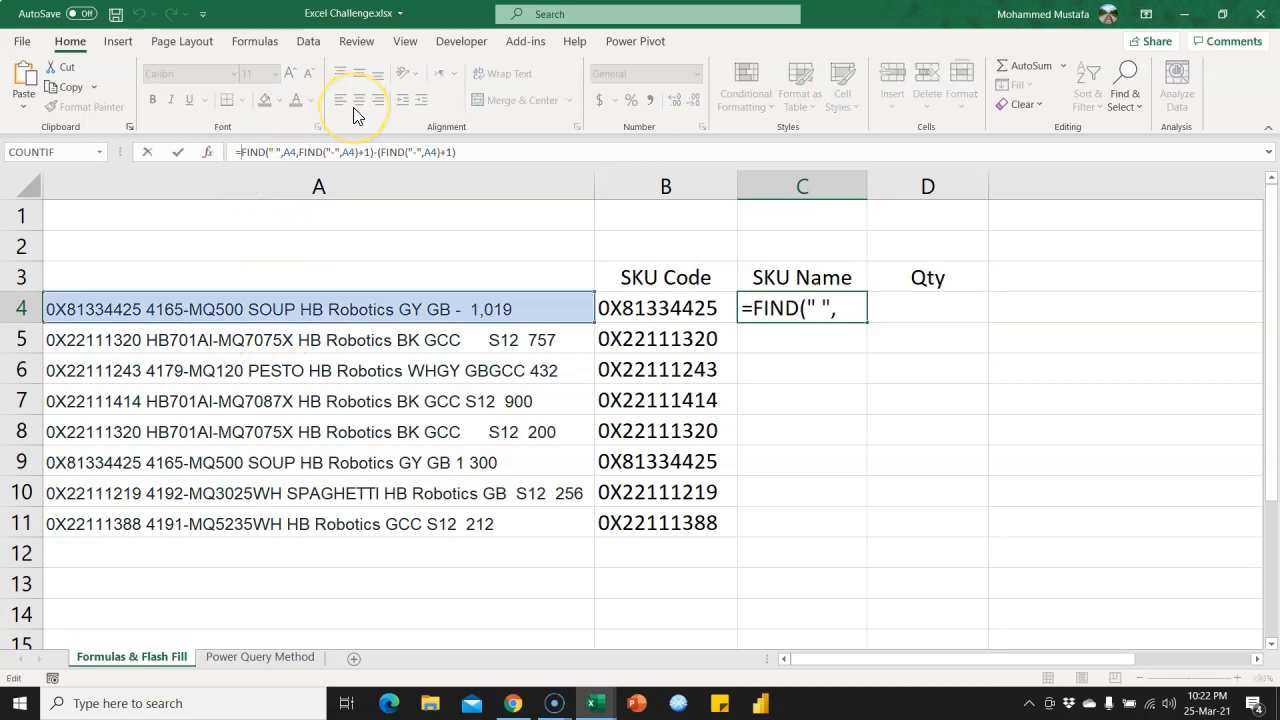
{"action": "type", "text": "mi"}
{"action": "key", "text": "Tab"}
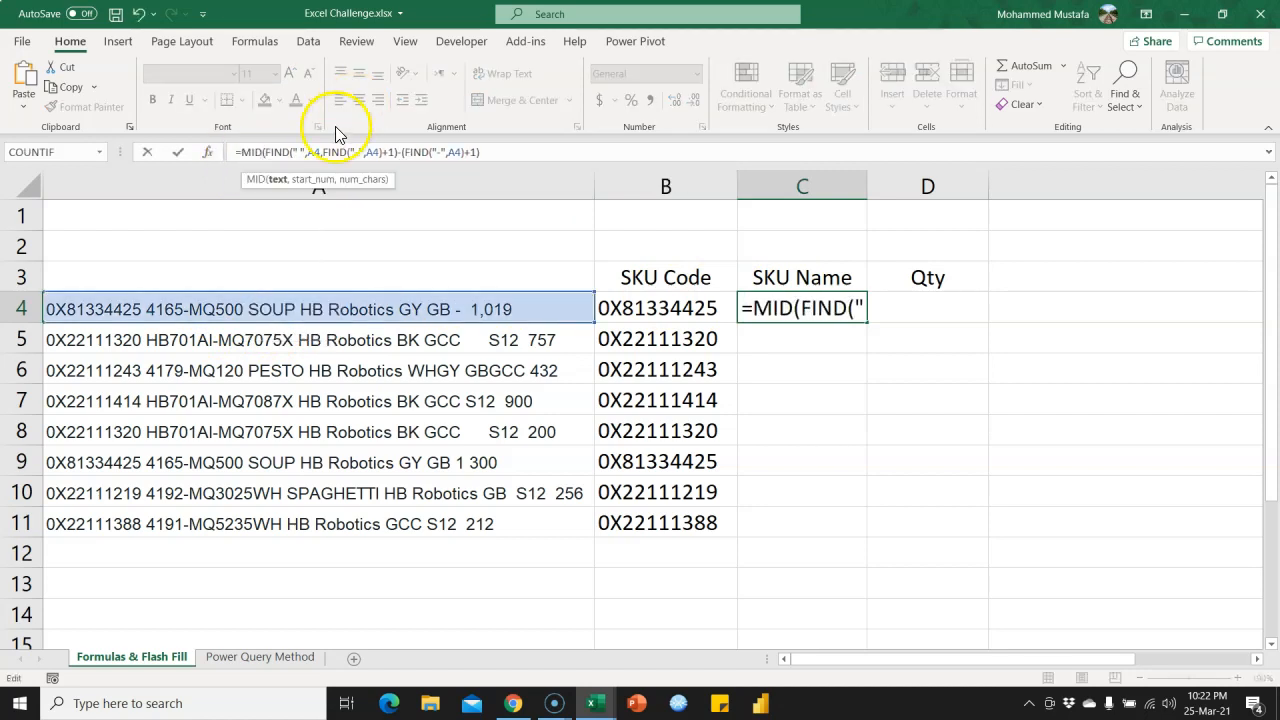
{"action": "left_click", "coordinate": [265, 320]}
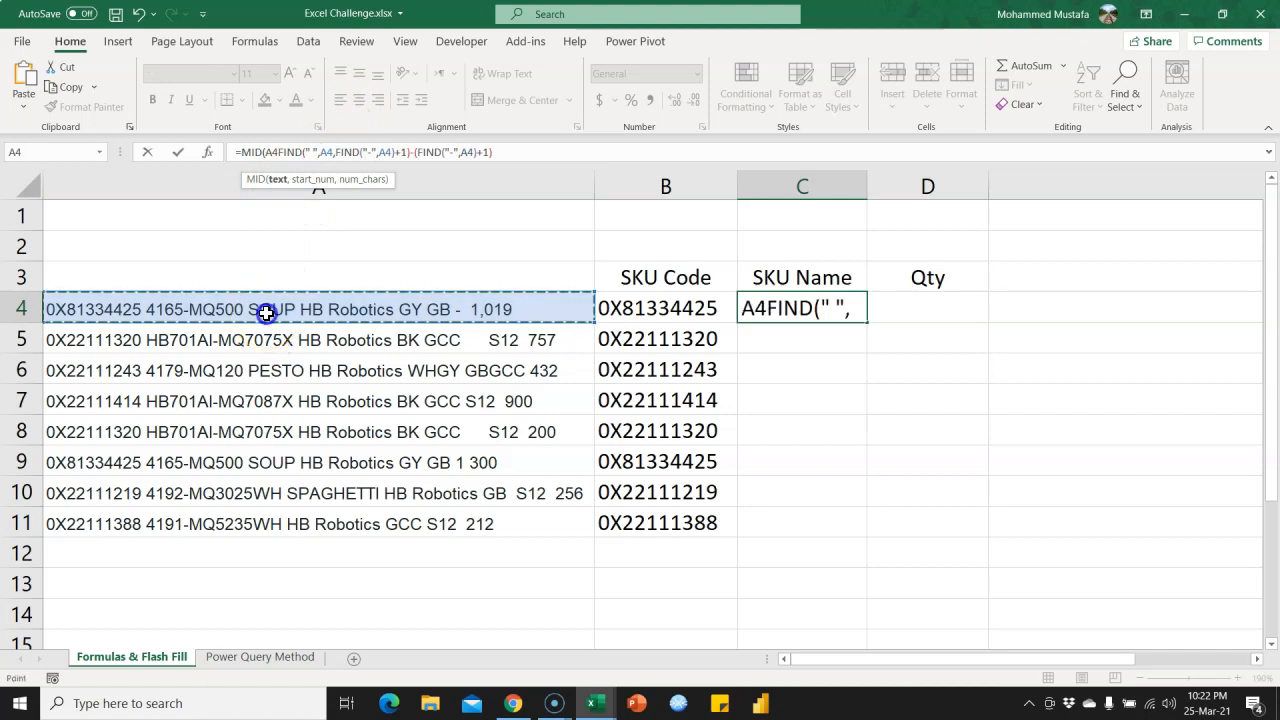
{"action": "type", "text": ","}
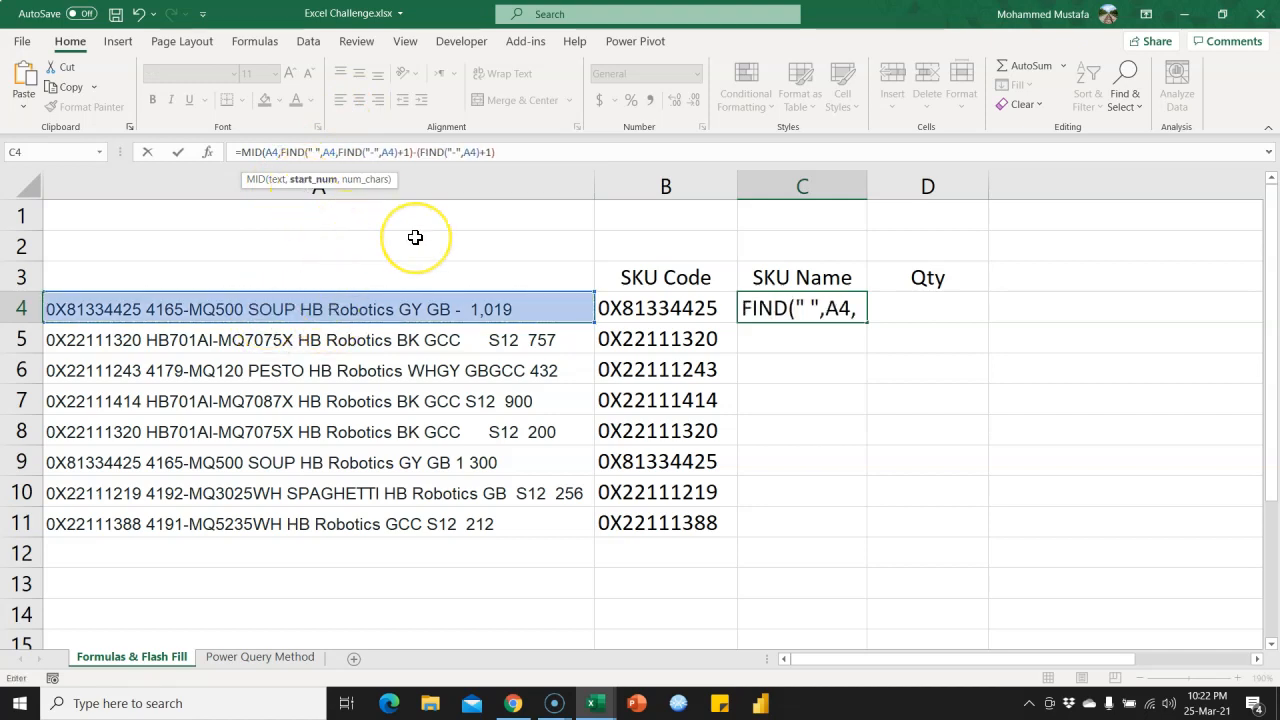
{"action": "type", "text": "fin"}
Insert FIND("-",A4)+1 as the start number of the MID function in C4, ahead of the subtraction expression.
{"action": "key", "text": "Tab"}
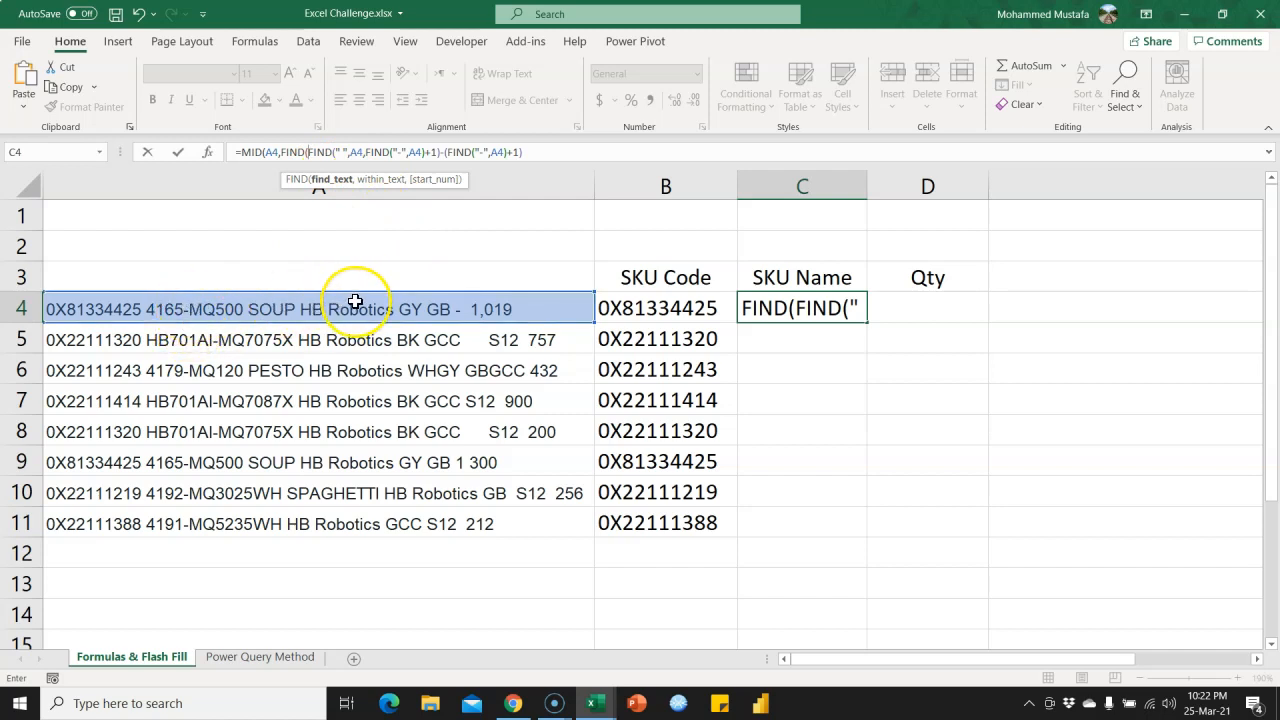
{"action": "type", "text": "\"-\","}
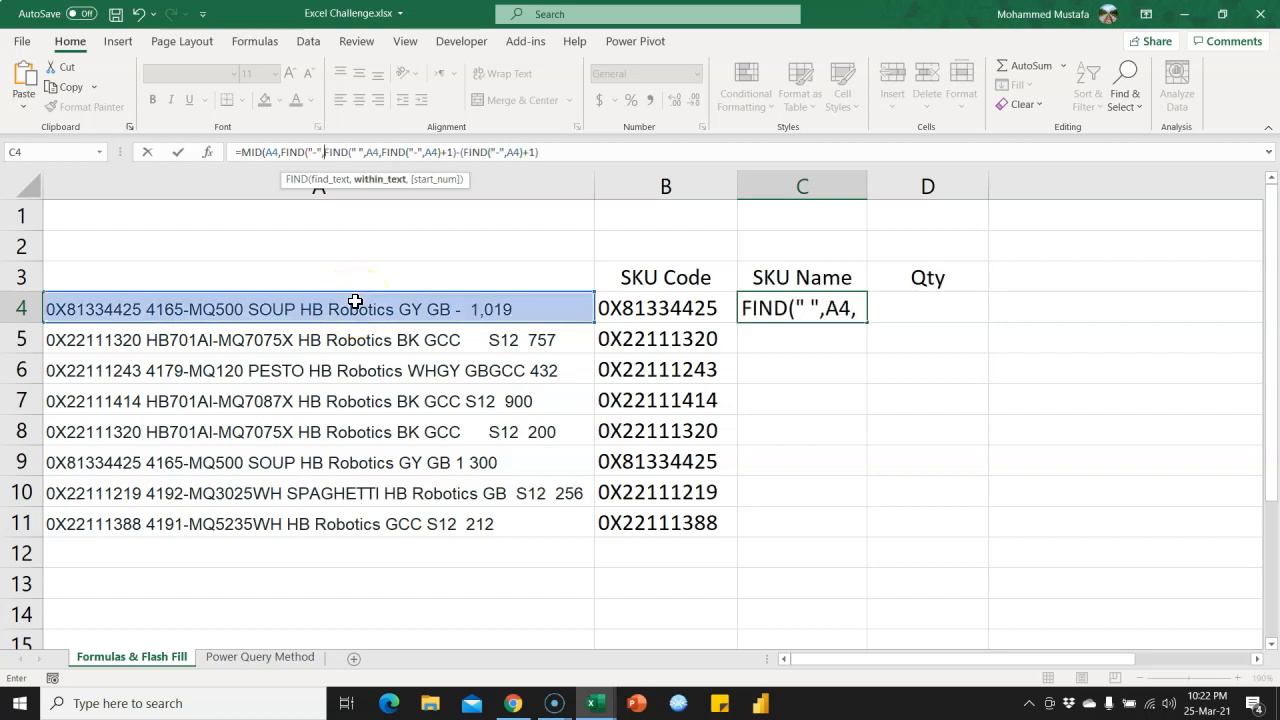
{"action": "left_click", "coordinate": [385, 310]}
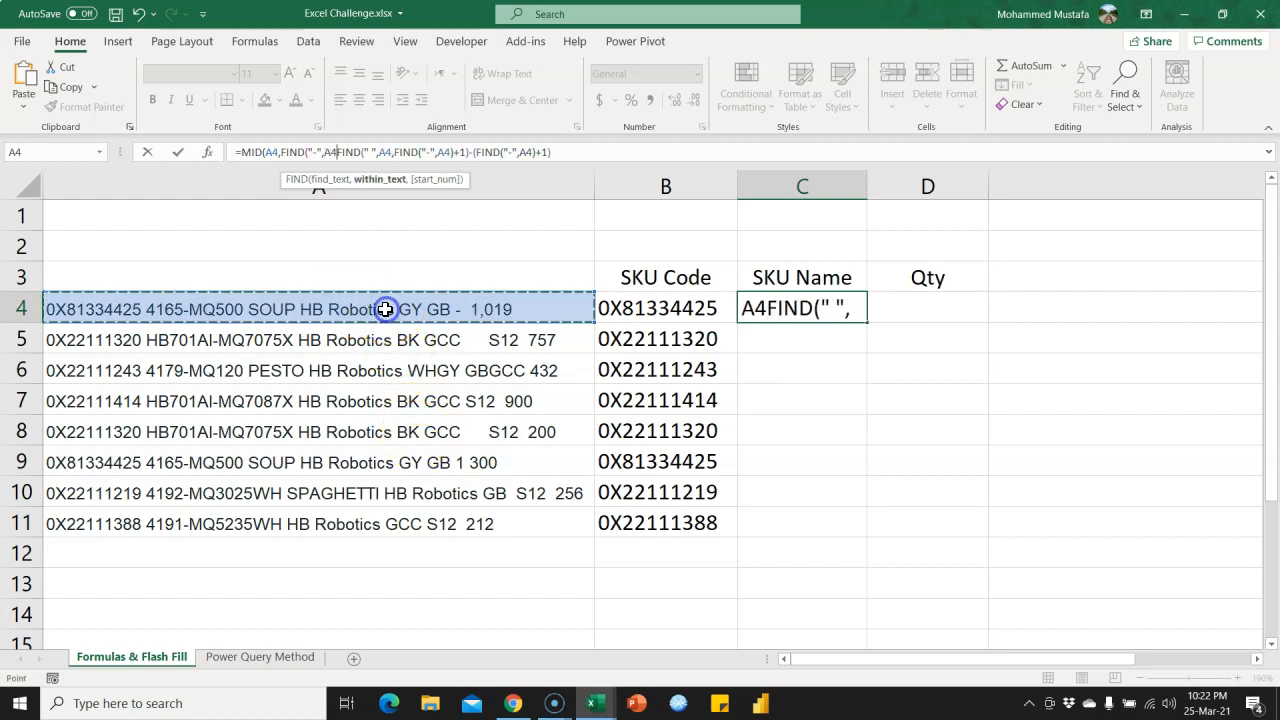
{"action": "type", "text": ")"}
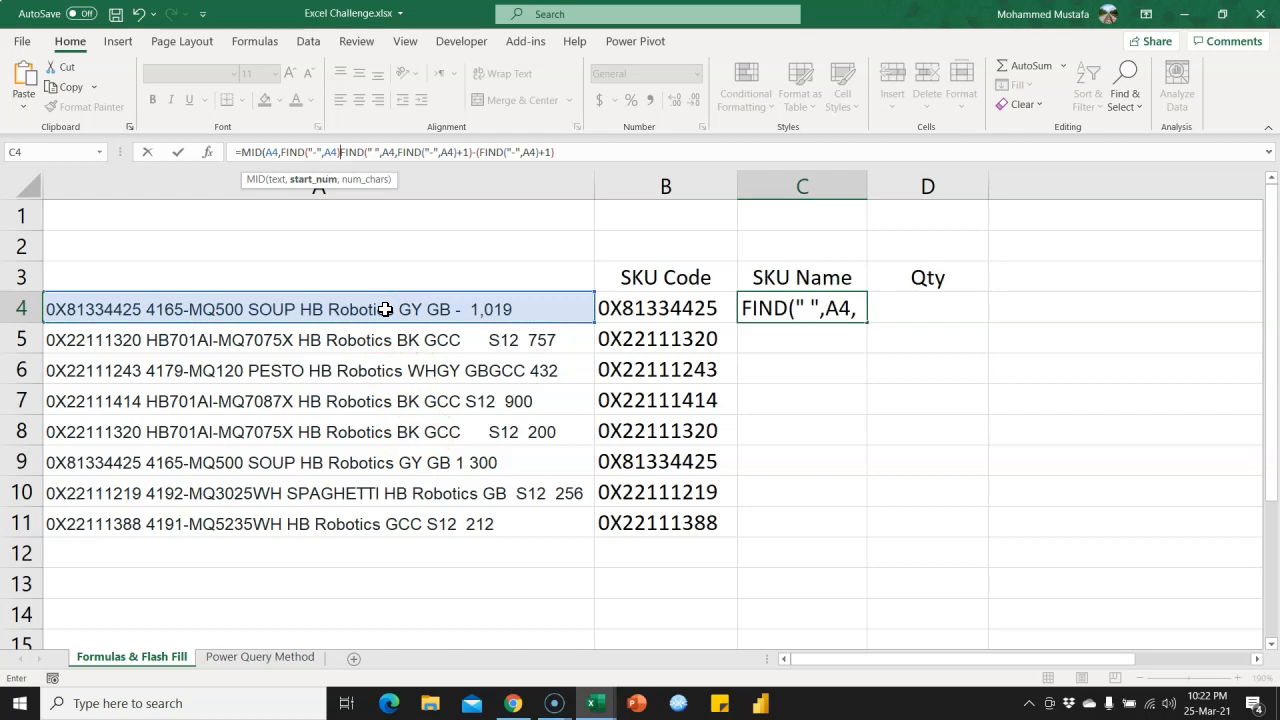
{"action": "type", "text": "+"}
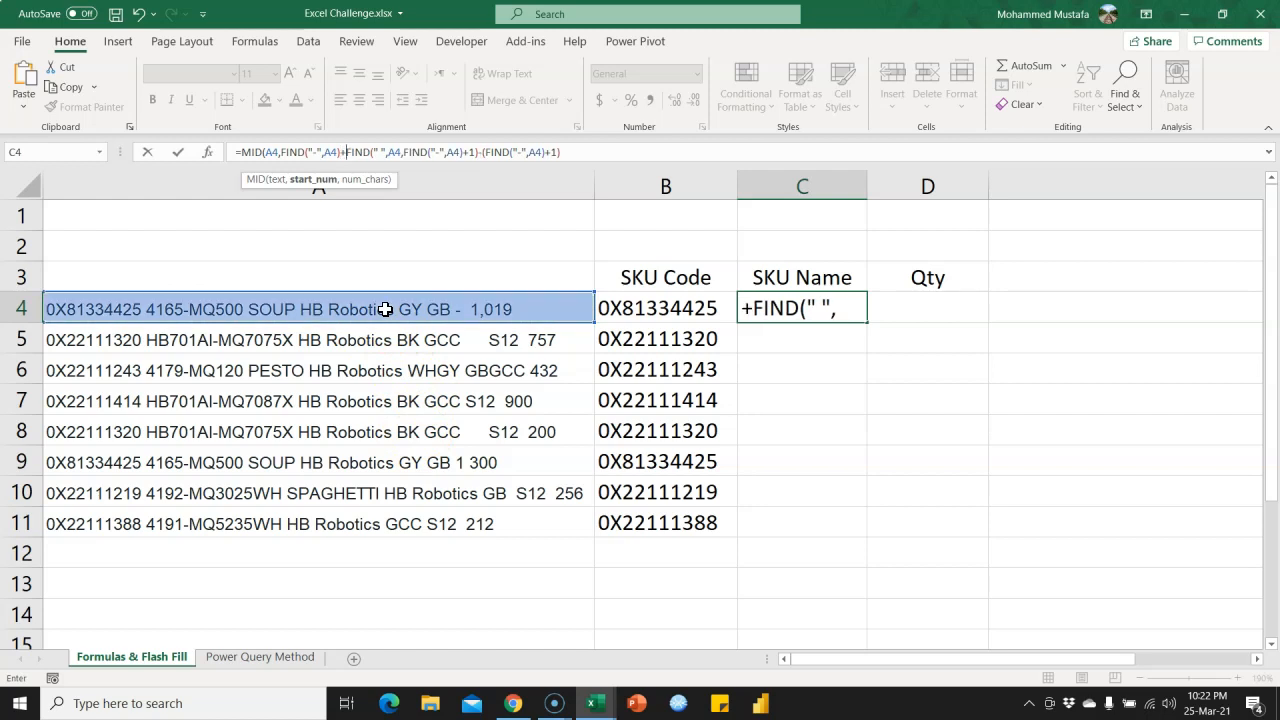
{"action": "type", "text": "1"}
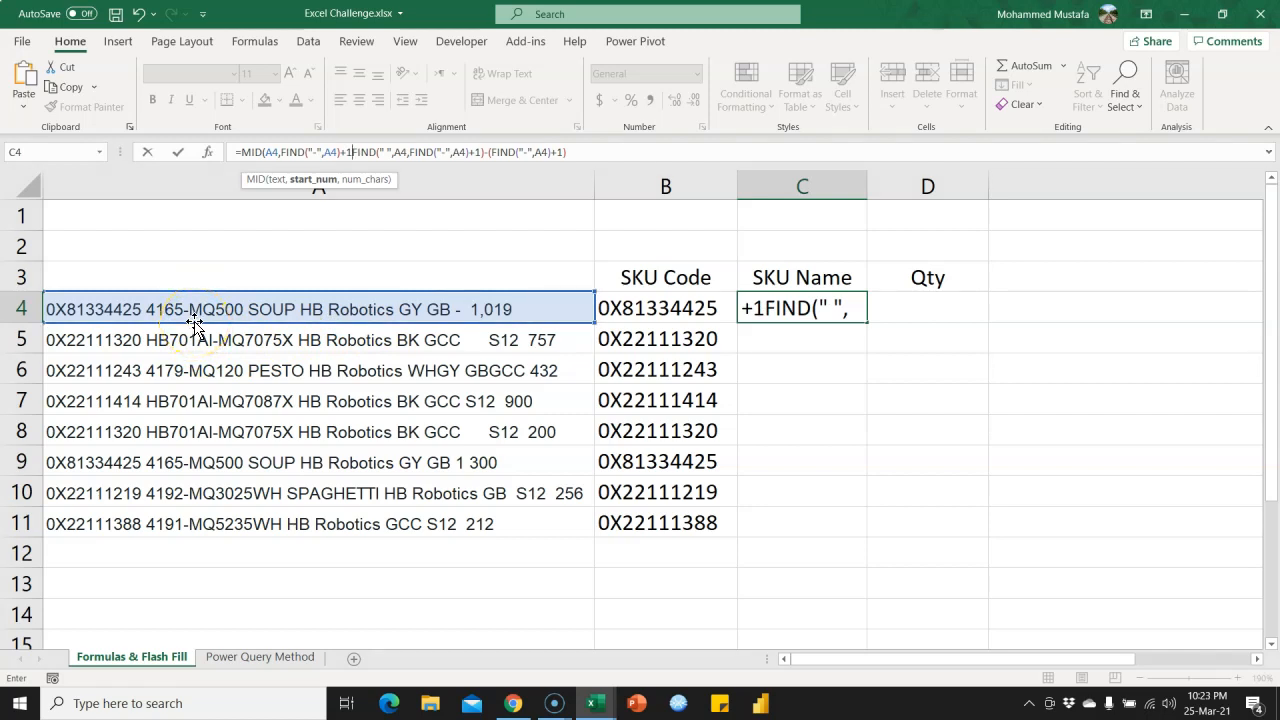
{"action": "type", "text": ","}
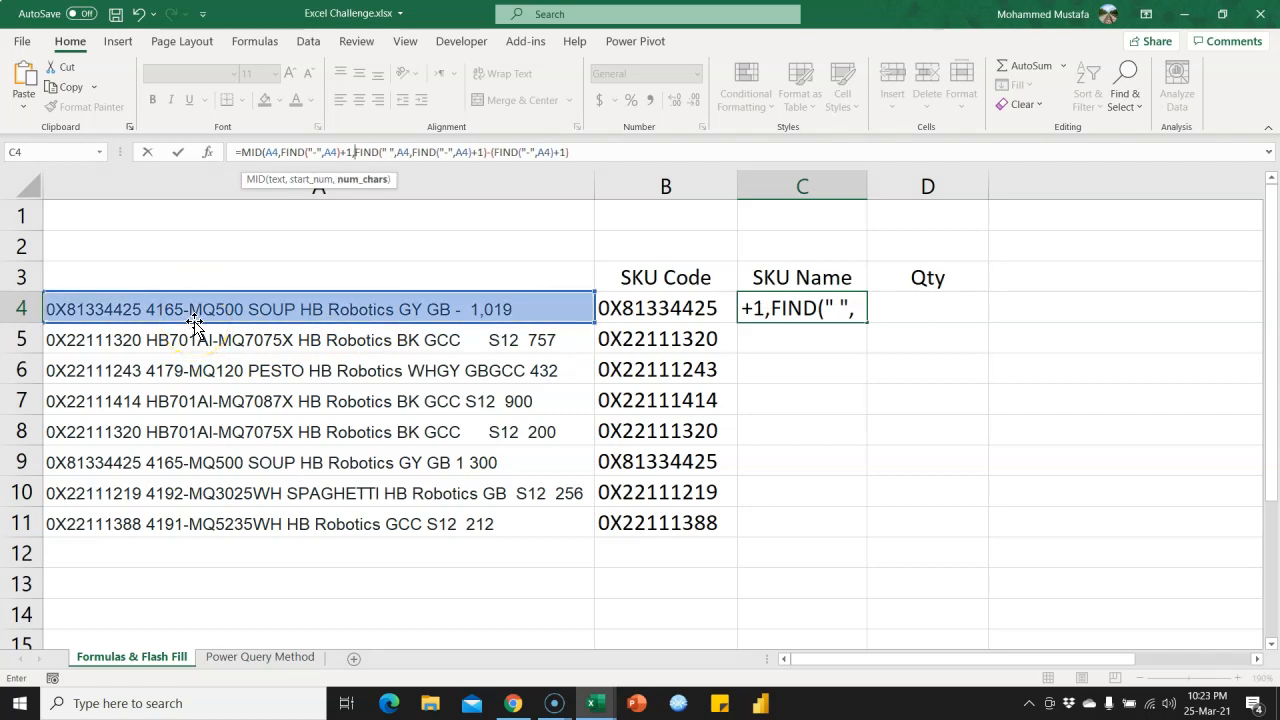
Close the MID function in C4 after the subtraction expression that serves as its character count, and enter the formula.
{"action": "left_click_drag", "start_coordinate": [354, 152], "coordinate": [572, 160]}
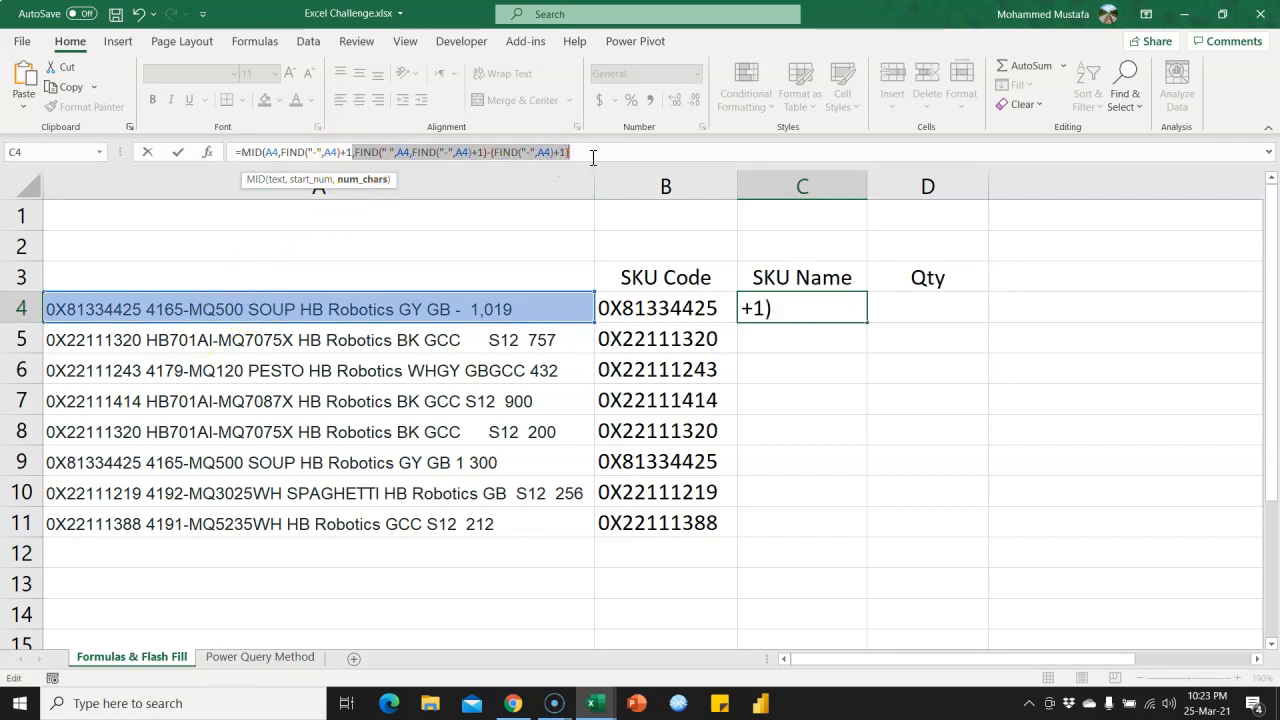
{"action": "left_click", "coordinate": [593, 152]}
{"action": "type", "text": ")"}
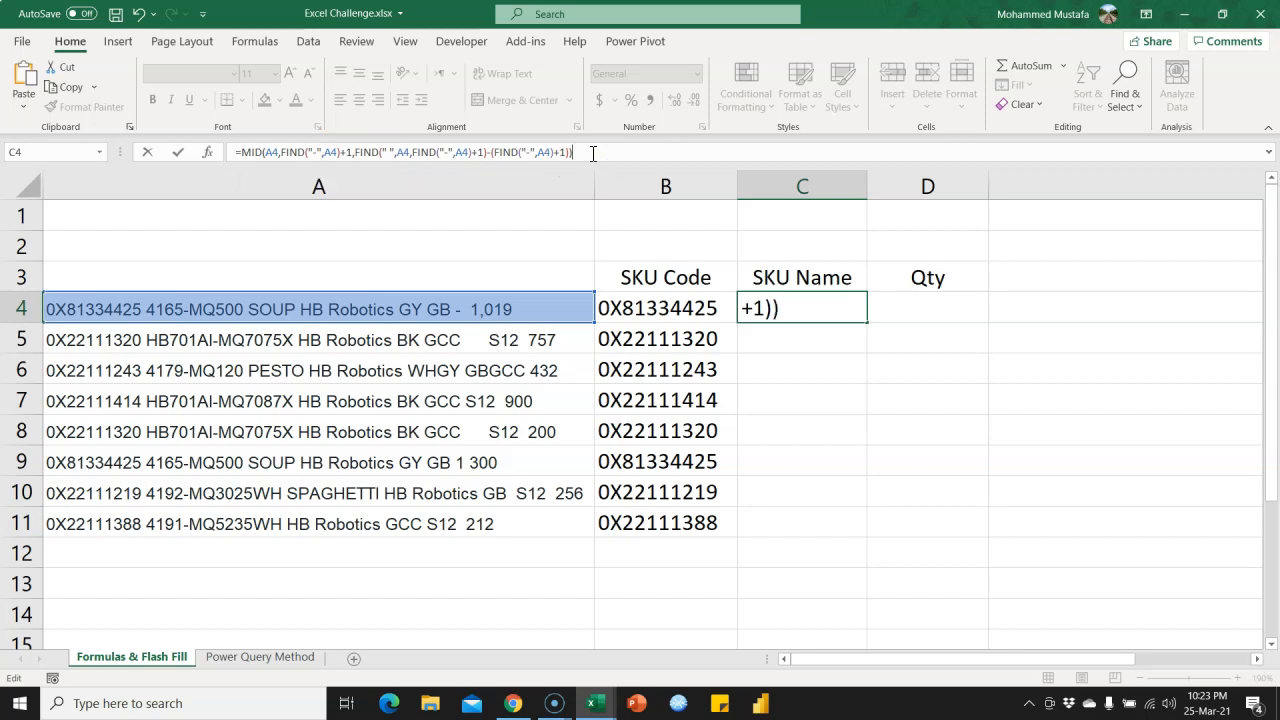
{"action": "key", "text": "Return"}
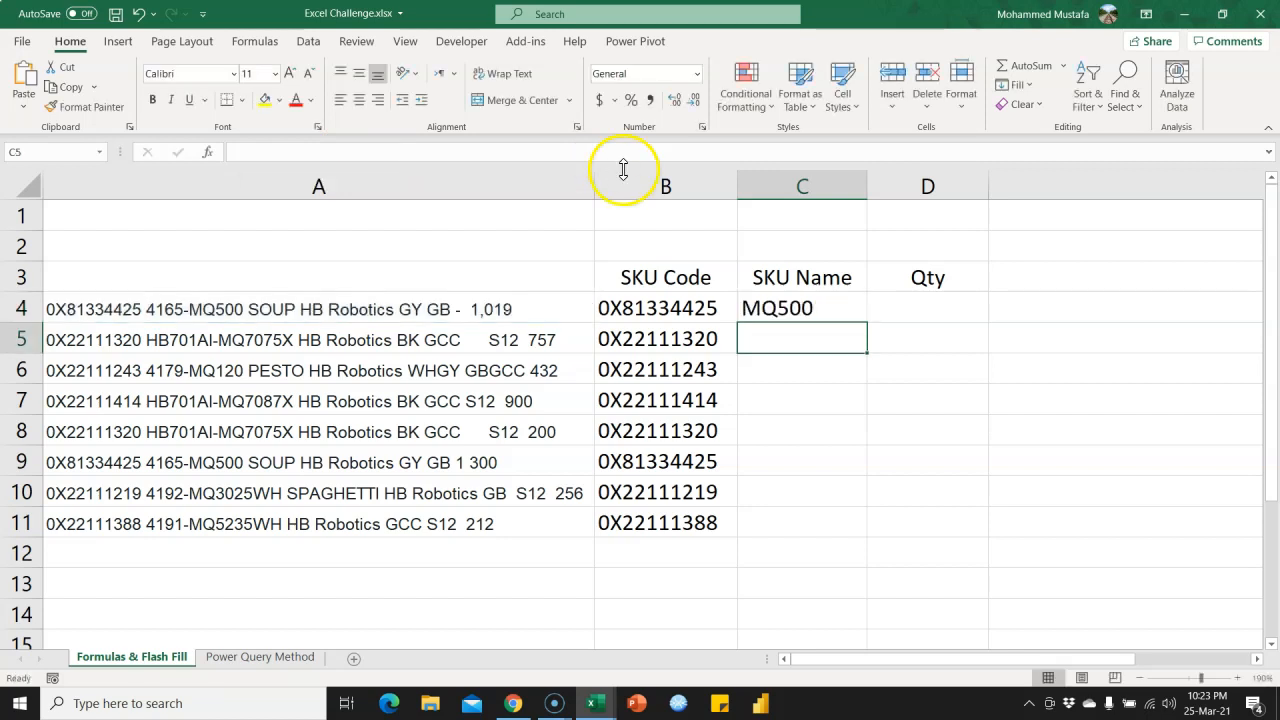
Fill the SKU Name formula from C4 down to C11 and check several of the filled cells.
{"action": "left_click", "coordinate": [821, 306]}
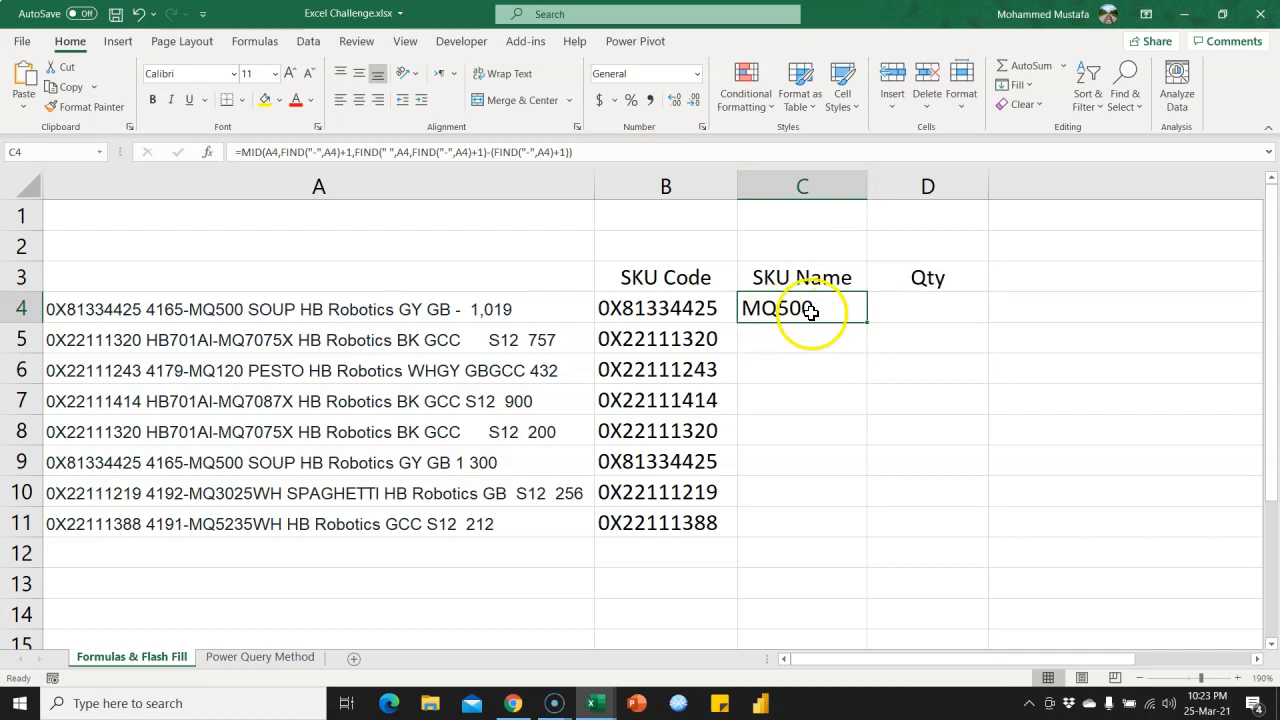
{"action": "left_click_drag", "start_coordinate": [866, 321], "coordinate": [858, 524]}
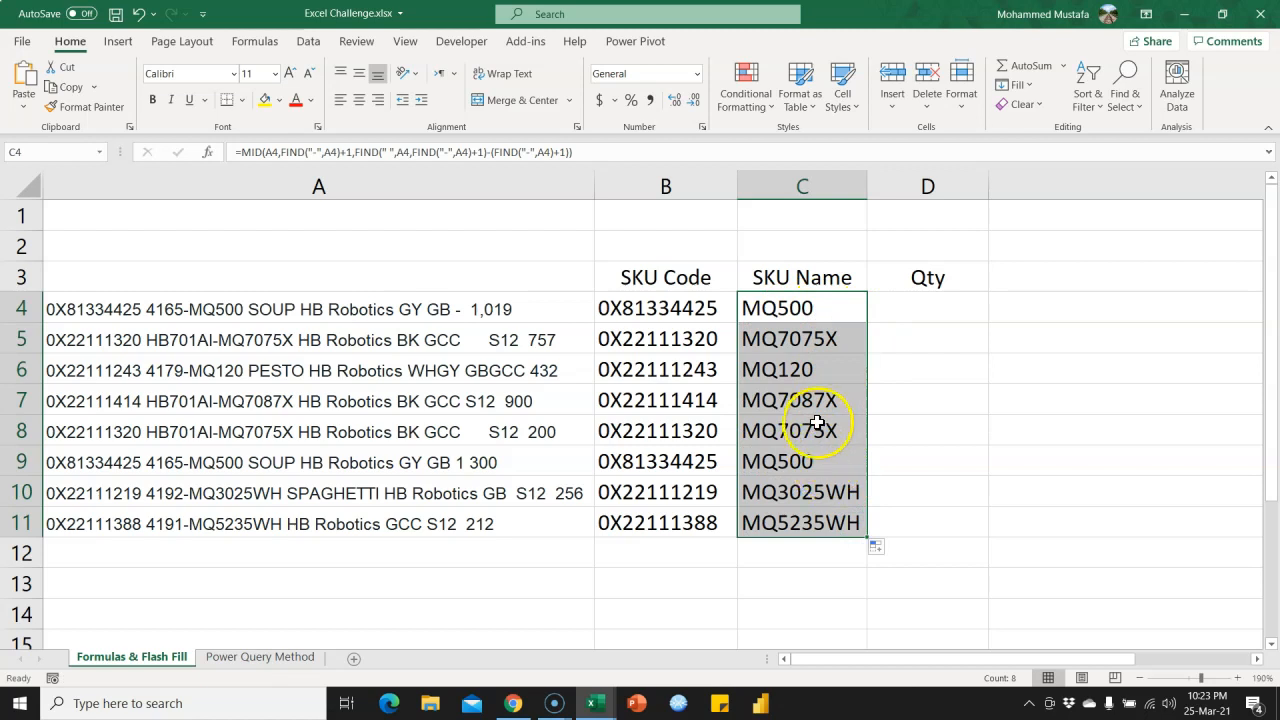
{"action": "left_click", "coordinate": [811, 491]}
{"action": "left_click", "coordinate": [814, 423]}
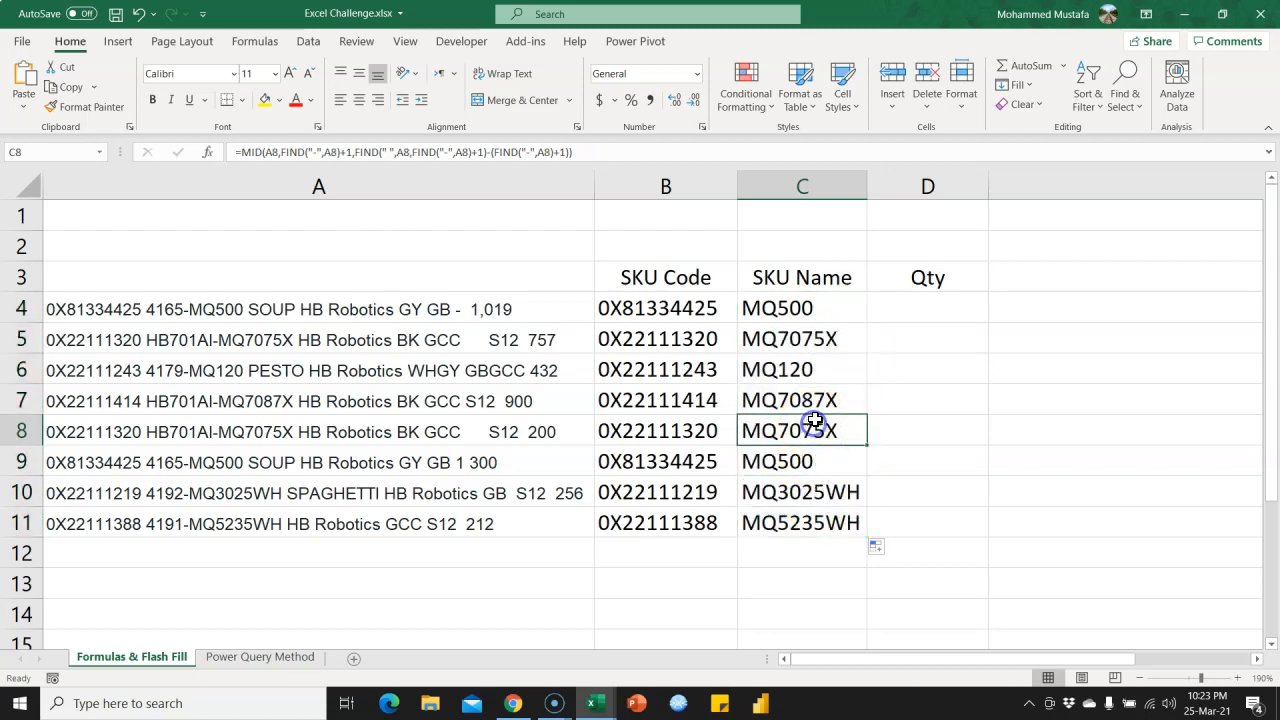
{"action": "left_click", "coordinate": [815, 397]}
{"action": "left_click", "coordinate": [818, 367]}
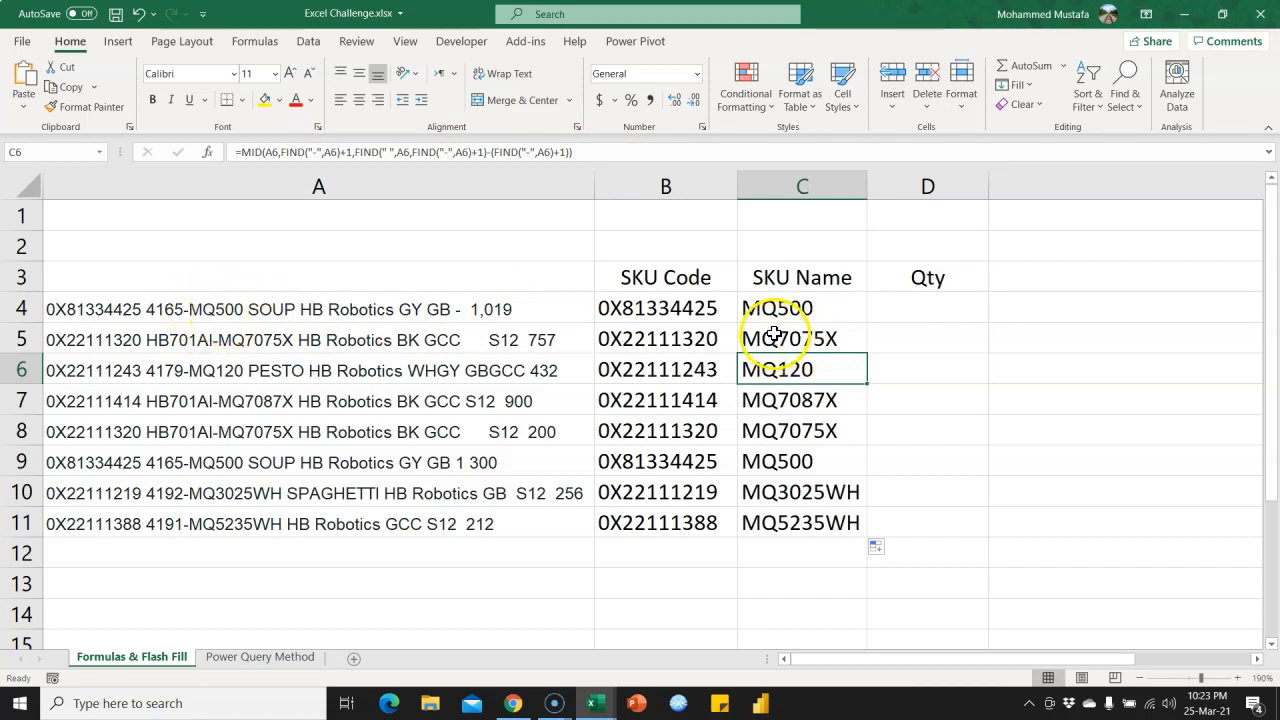
Enter 1019 from the end of A4 as the first Qty in D4 and Flash Fill the column down to row 11.
{"action": "left_click", "coordinate": [905, 308]}
{"action": "left_click", "coordinate": [543, 310]}
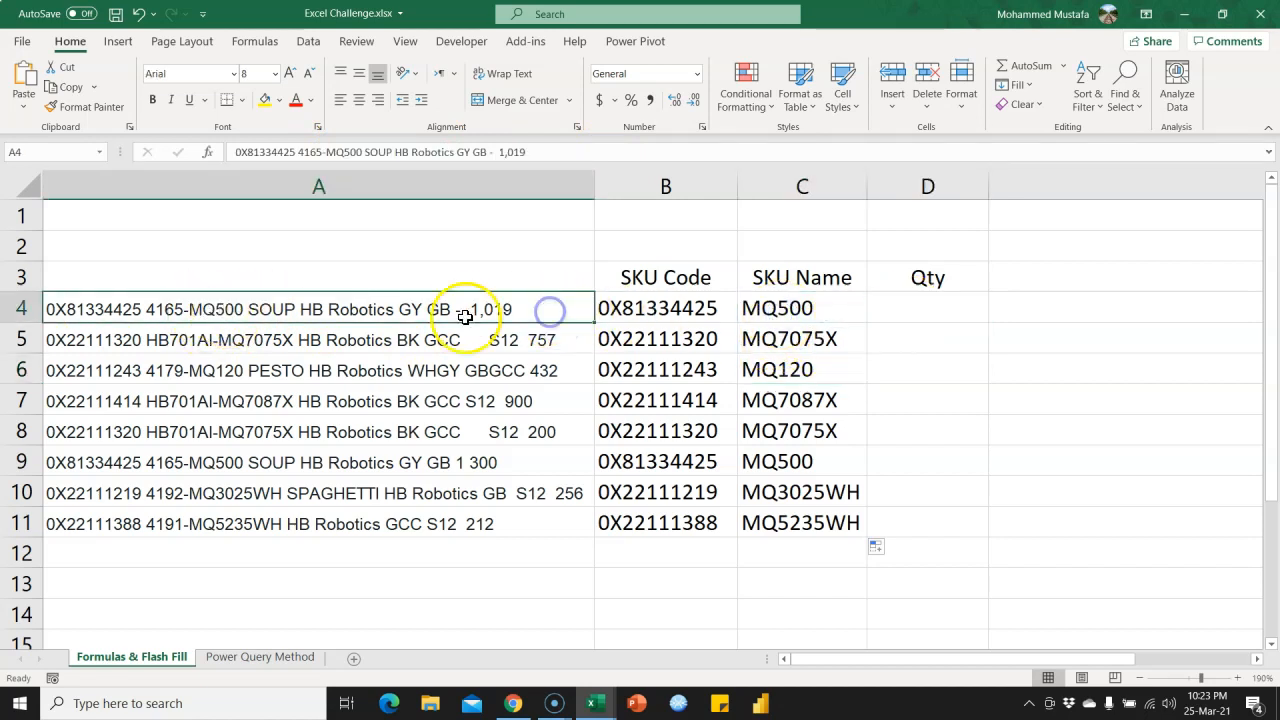
{"action": "double_click", "coordinate": [469, 308]}
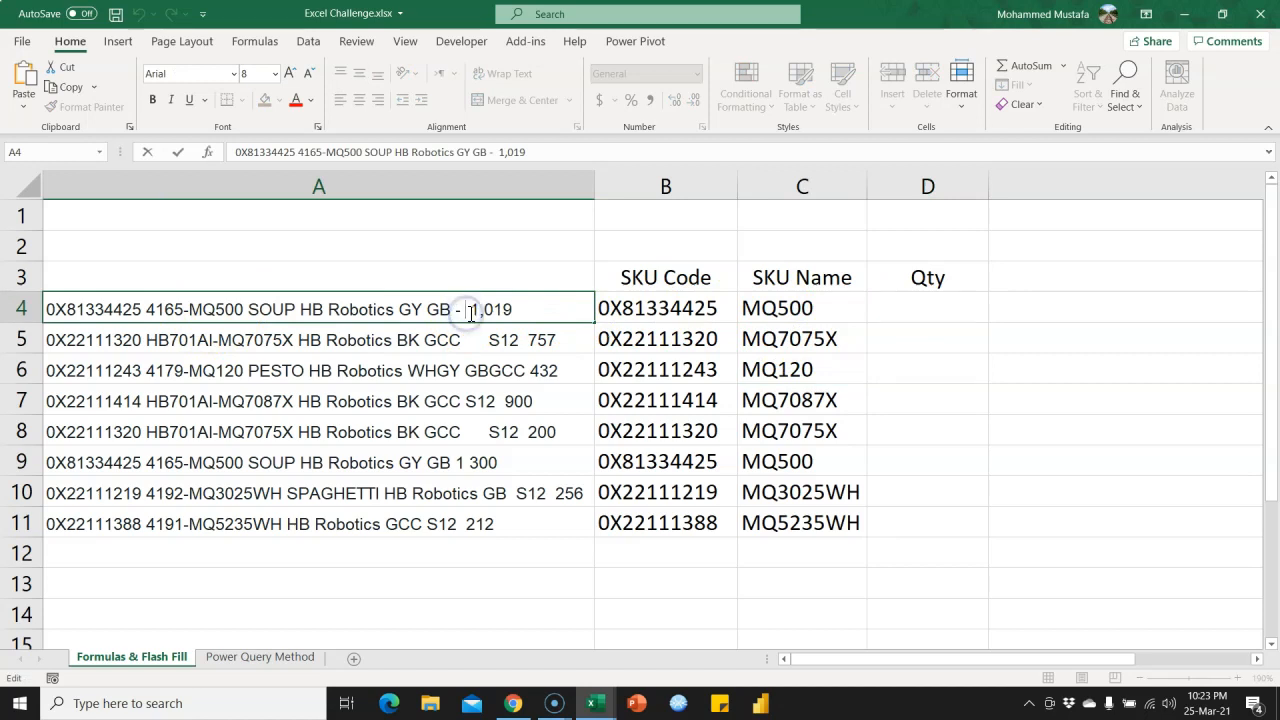
{"action": "double_click", "coordinate": [522, 340]}
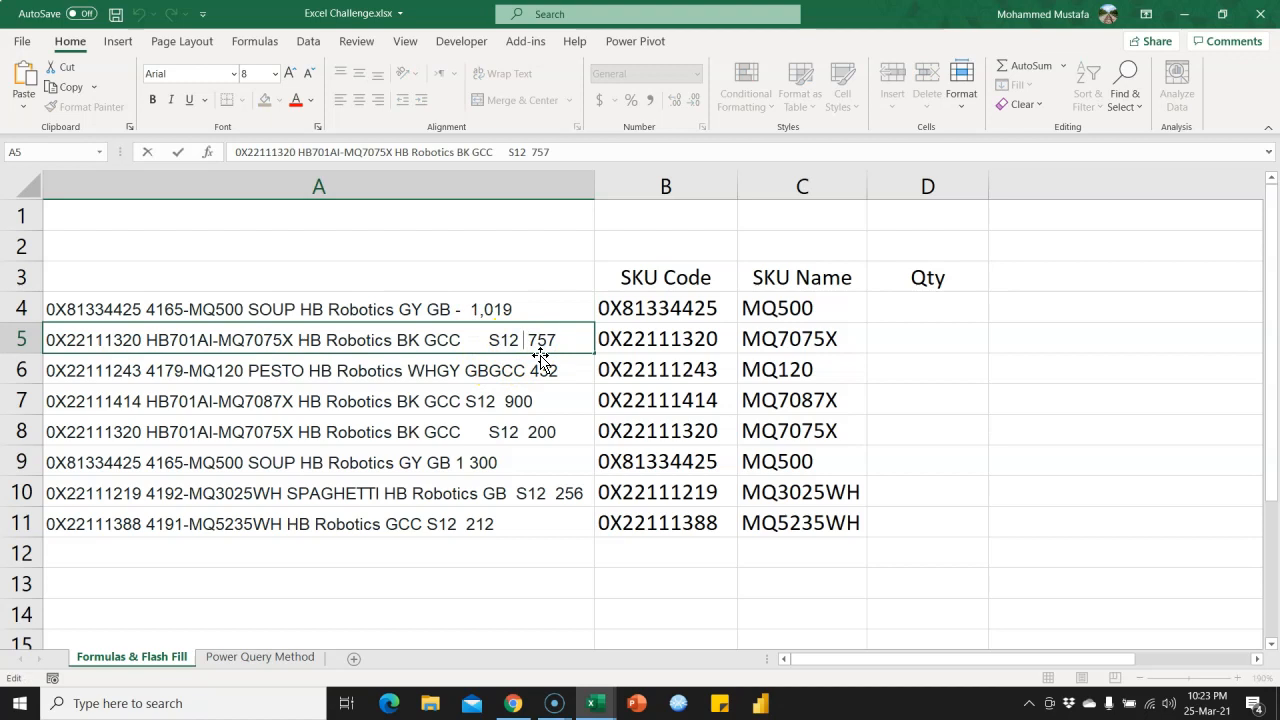
{"action": "key", "text": "Escape"}
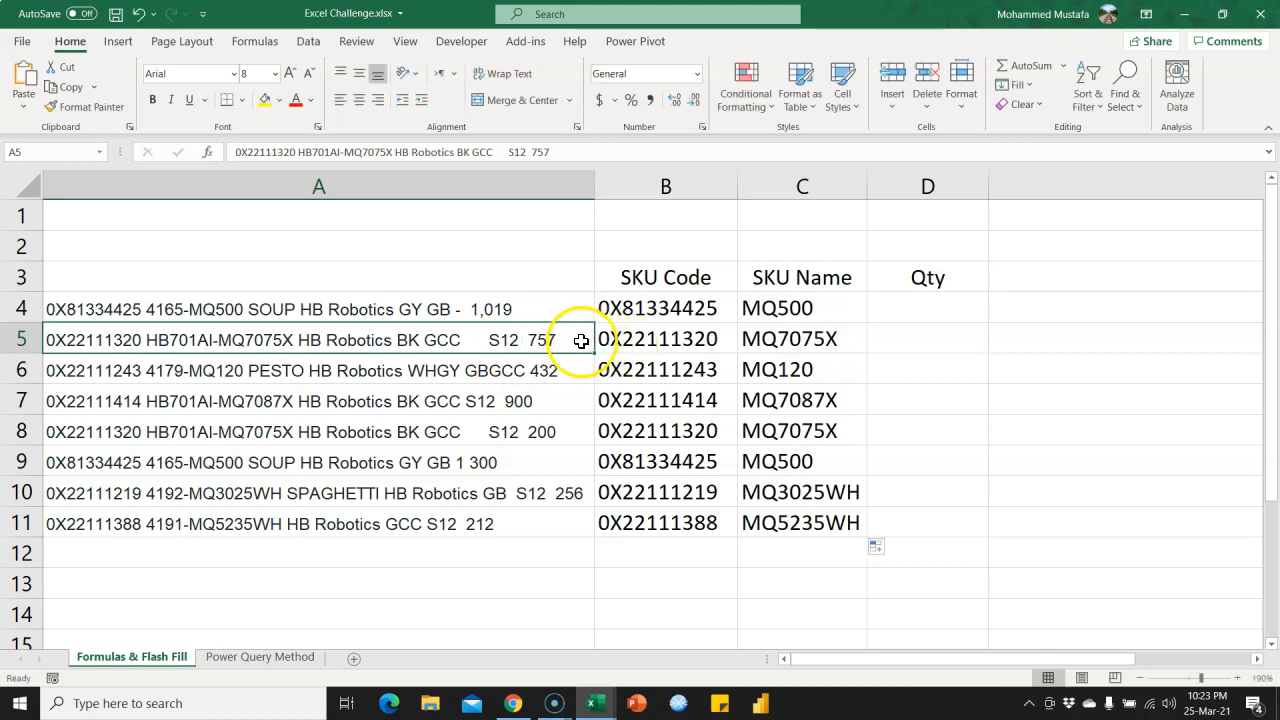
{"action": "left_click", "coordinate": [891, 316]}
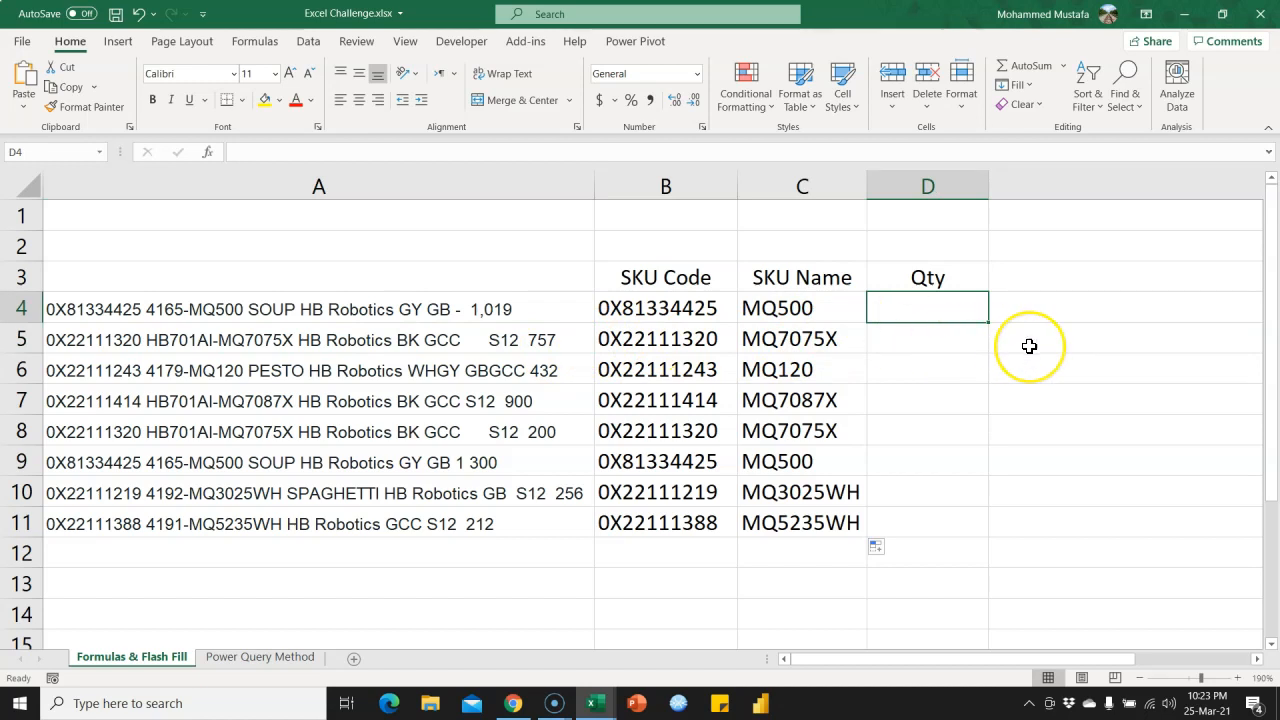
{"action": "type", "text": "1019"}
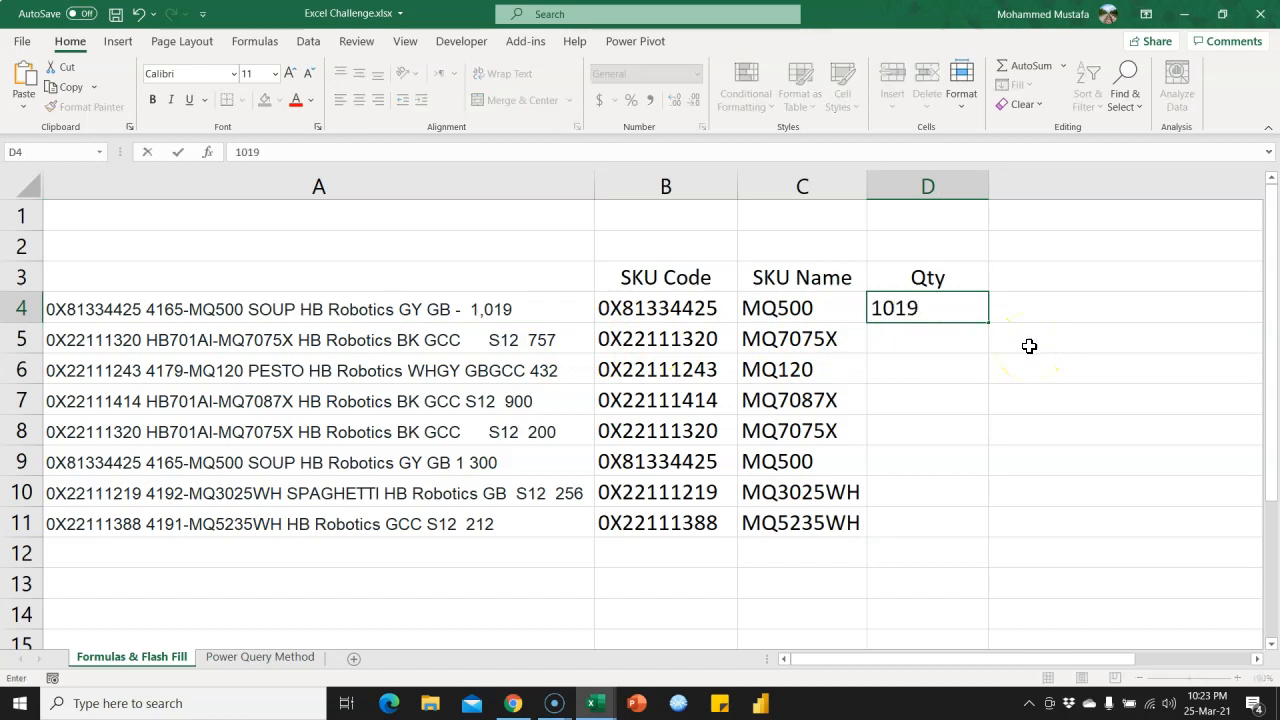
{"action": "key", "text": "Return"}
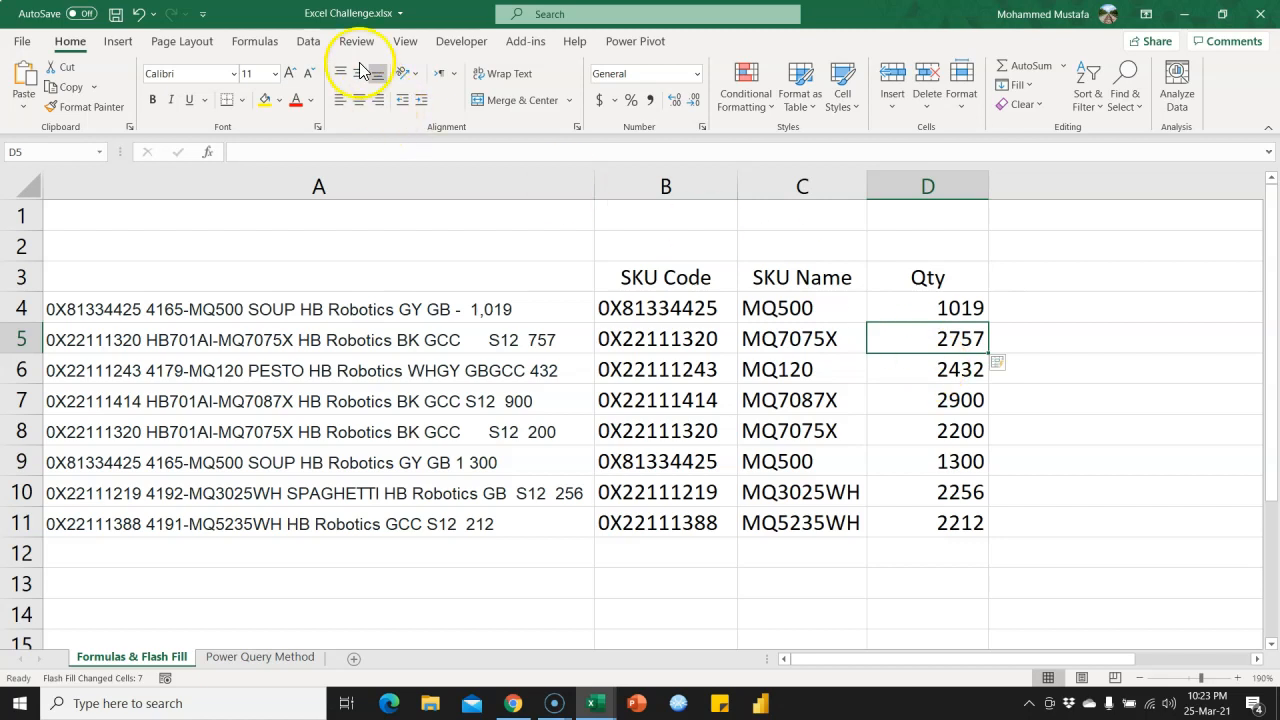
Correct the flash-filled Qty in D5 to 757 as a second example for the pattern.
{"action": "left_click", "coordinate": [308, 41]}
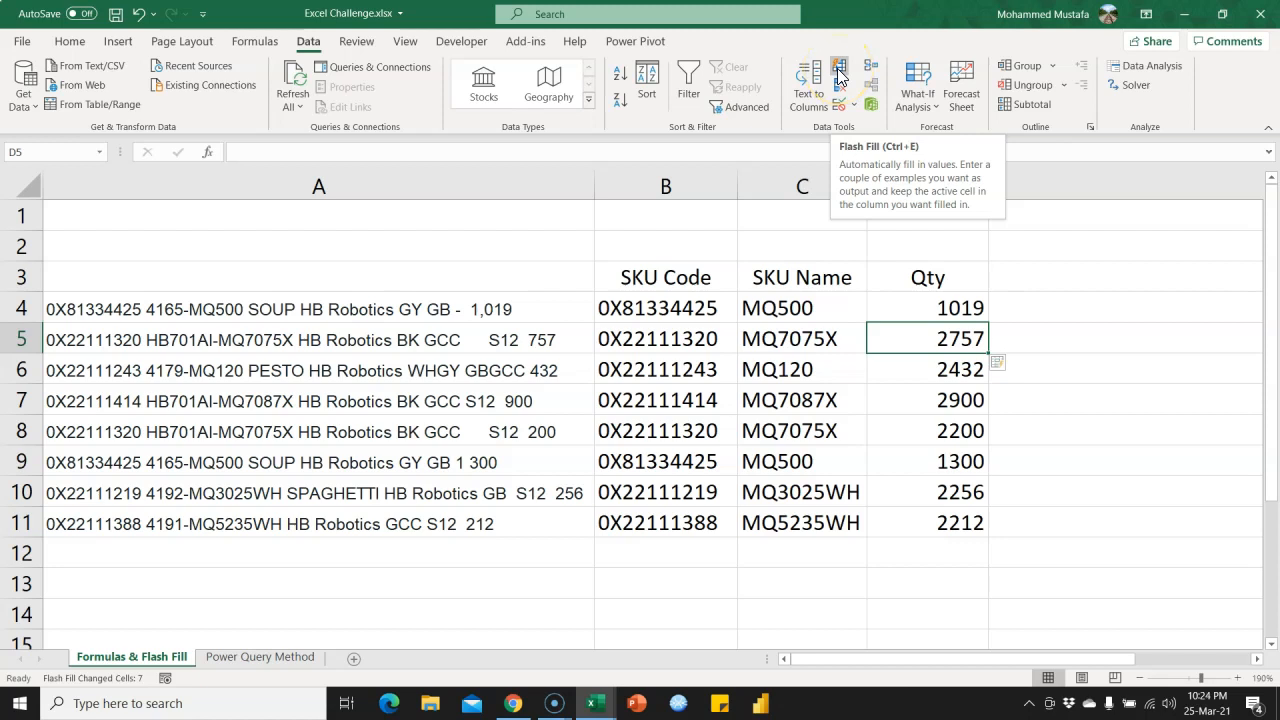
{"action": "left_click", "coordinate": [936, 337]}
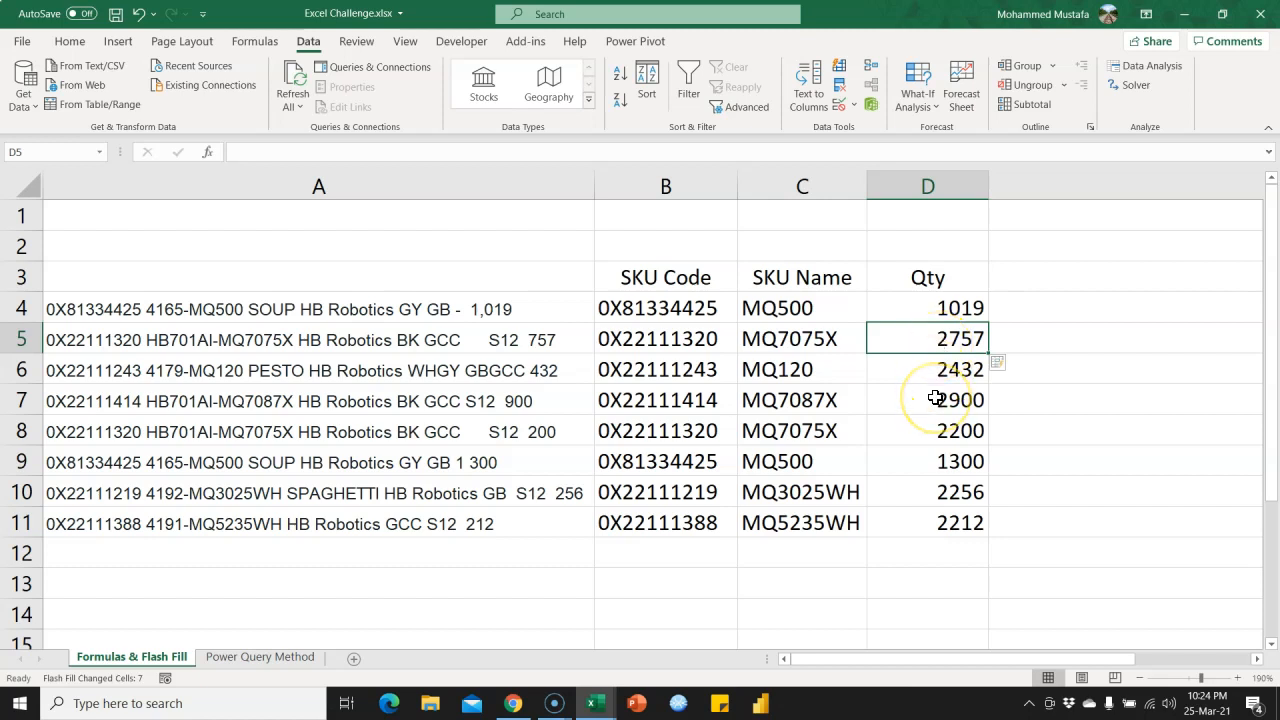
{"action": "type", "text": "7"}
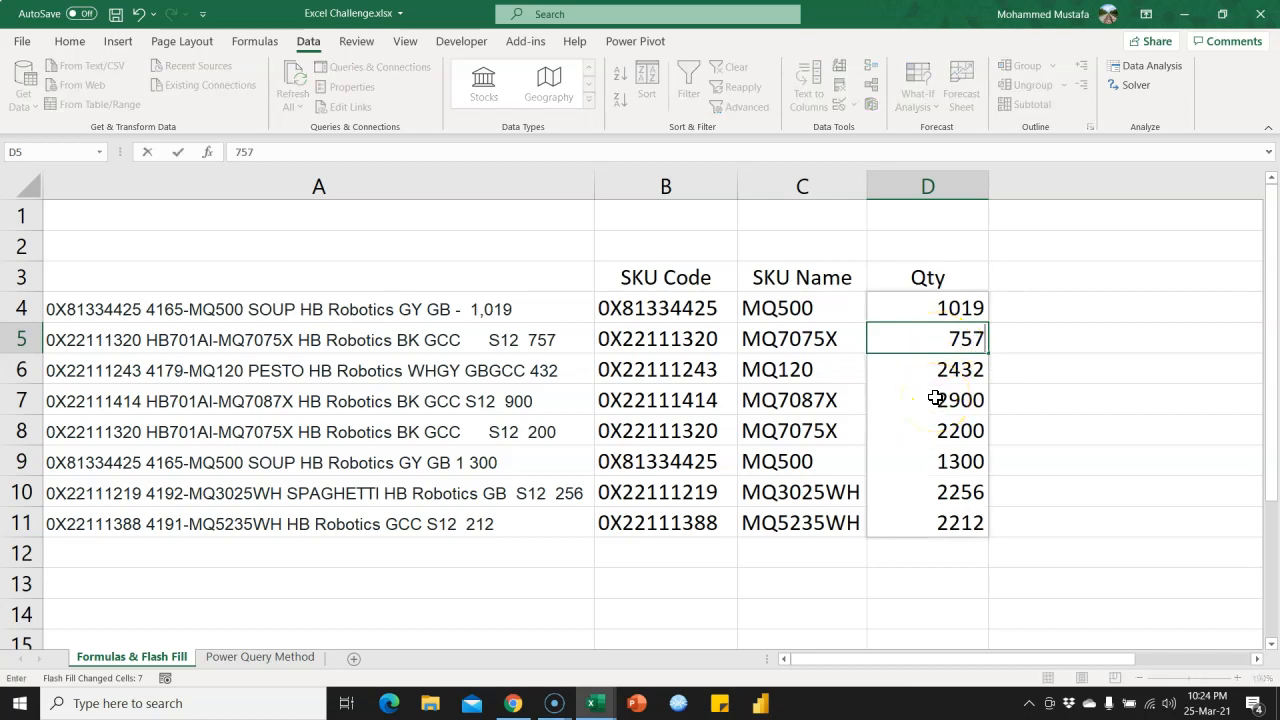
{"action": "key", "text": "Return"}
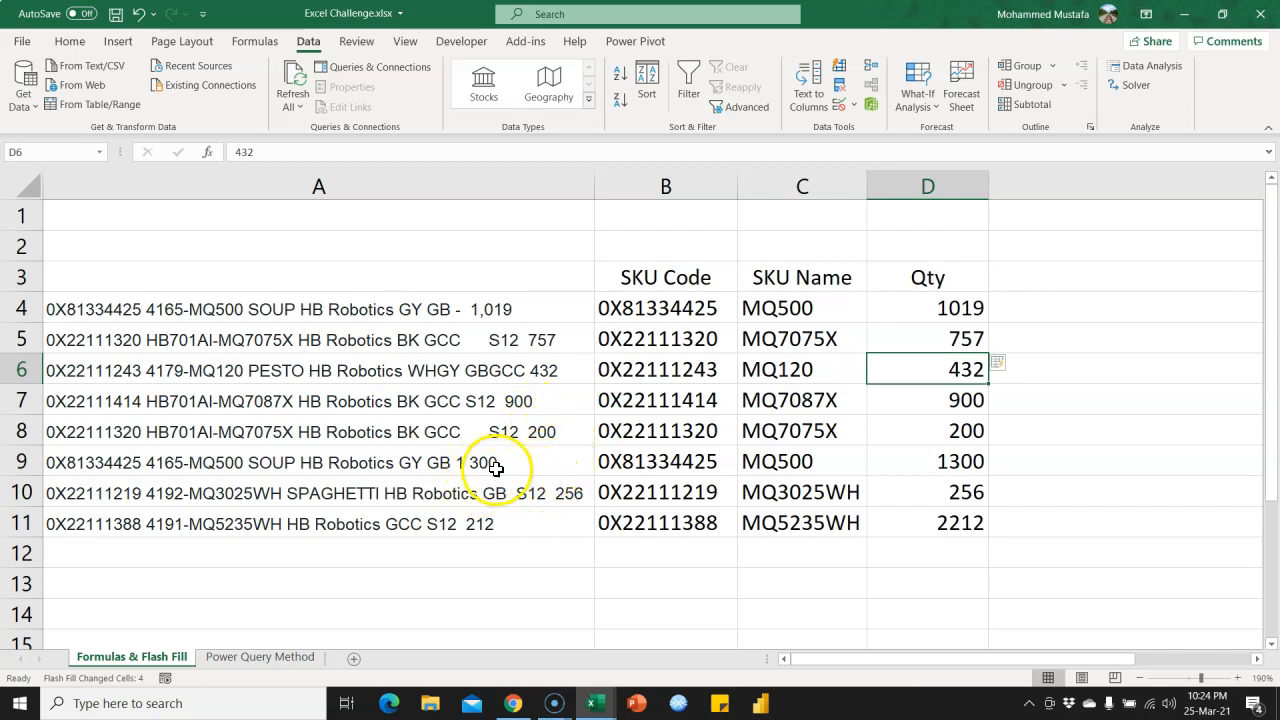
Correct the flash-filled Qty in D9 to 300 as a further example for the pattern.
{"action": "left_click", "coordinate": [943, 463]}
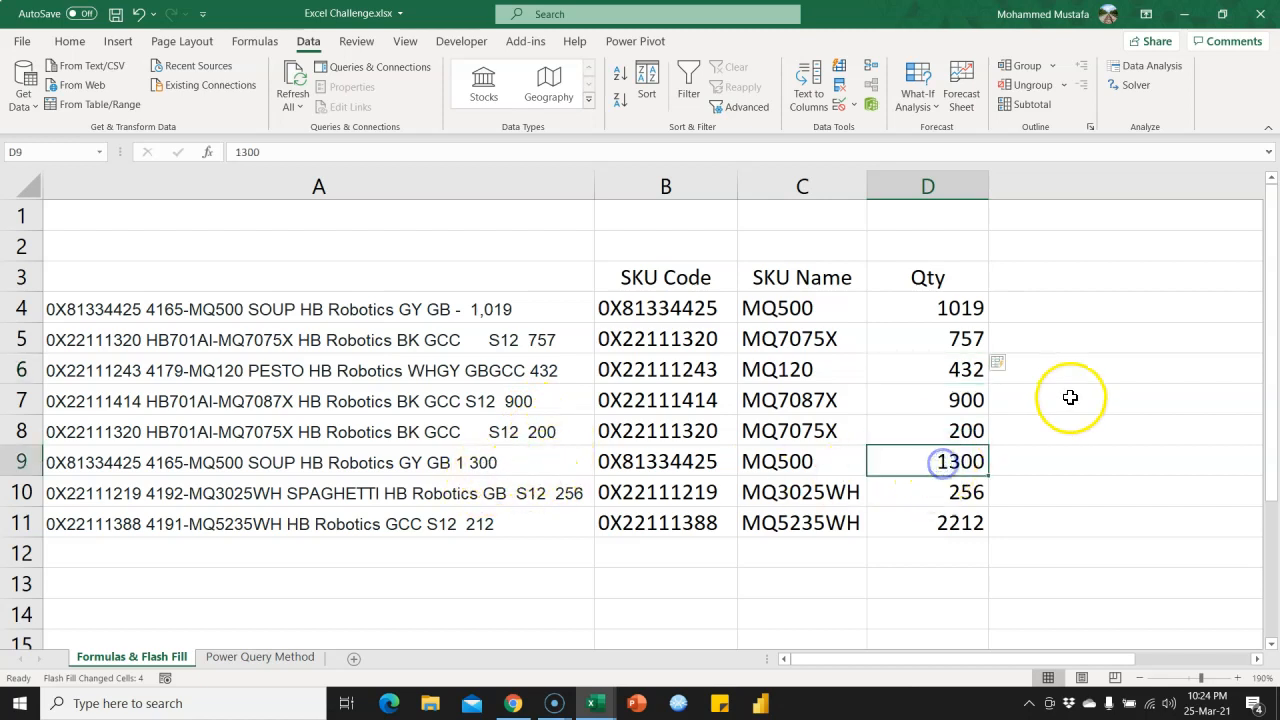
{"action": "type", "text": "3"}
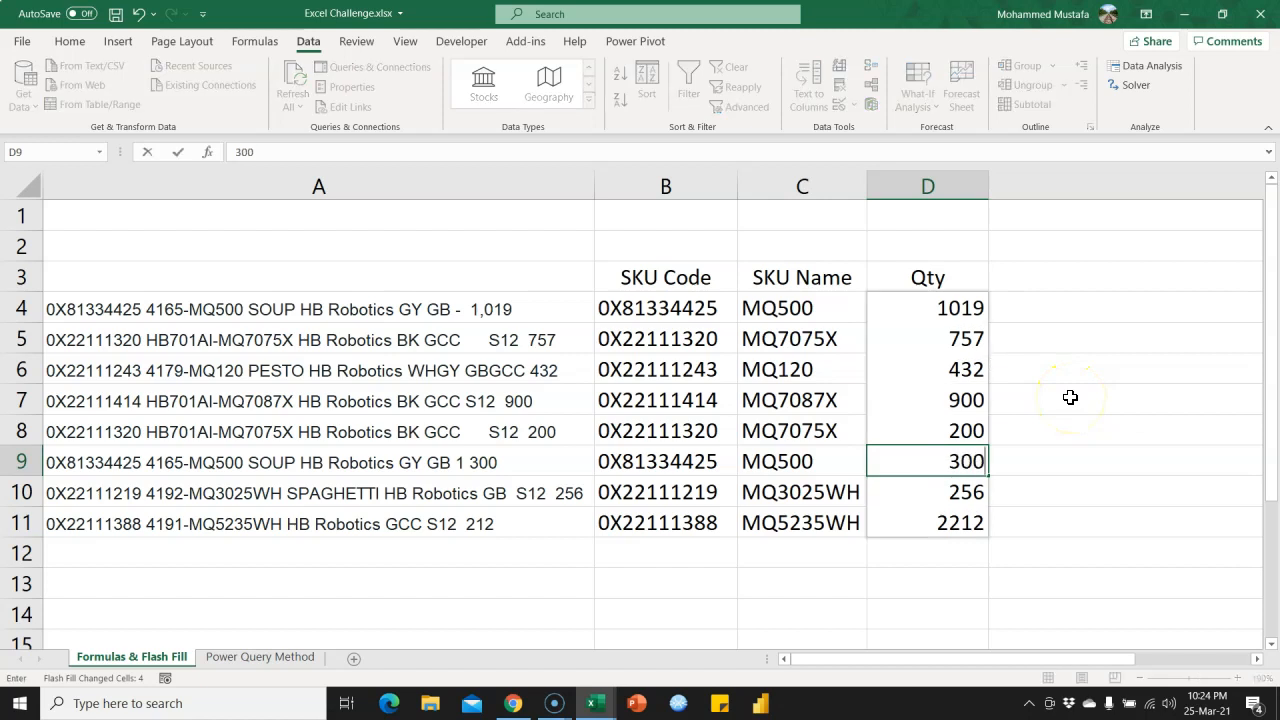
{"action": "key", "text": "Return"}
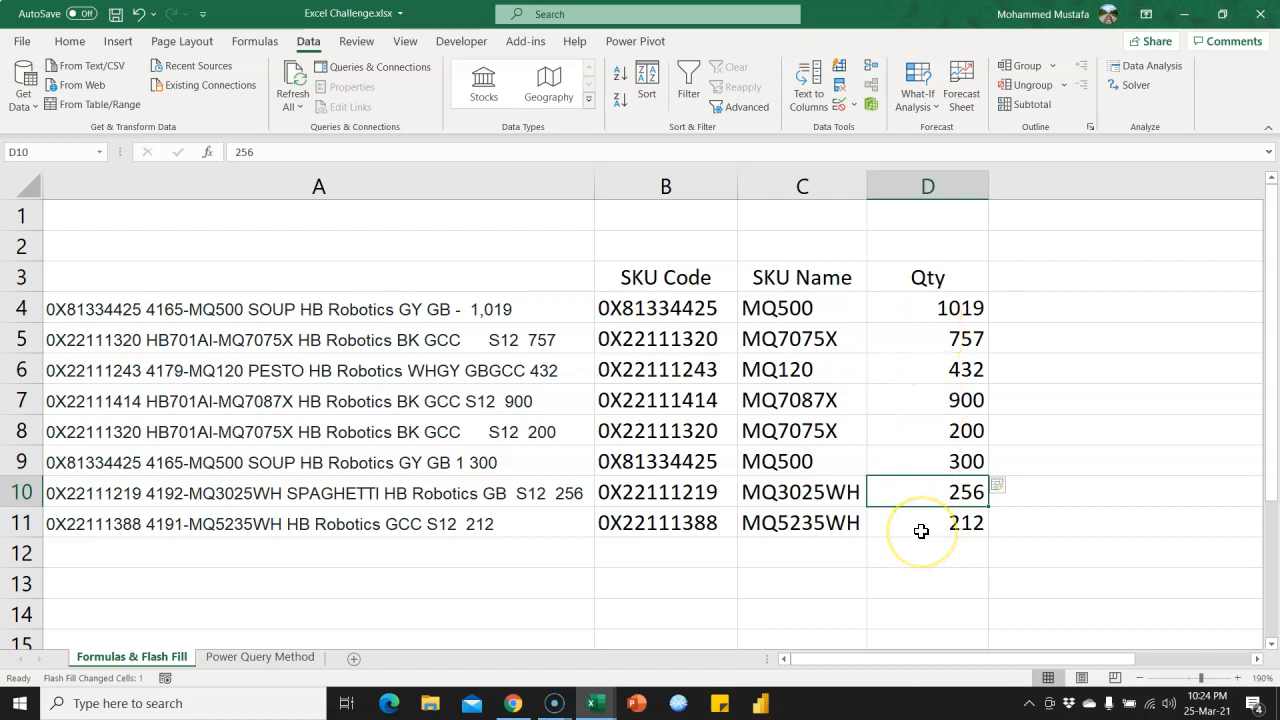
Review the Qty values in D4:D11 and the formulas behind SKU Name in C4 and SKU Code in B4.
{"action": "left_click", "coordinate": [933, 307]}
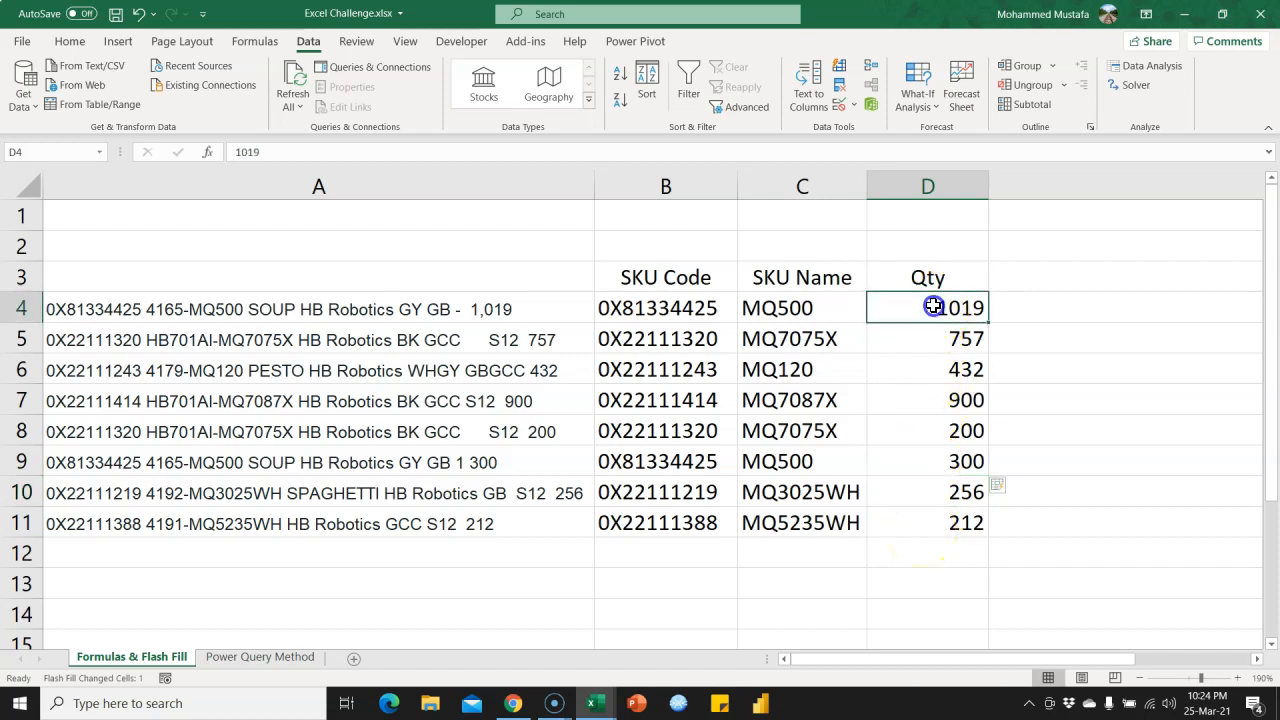
{"action": "left_click_drag", "start_coordinate": [933, 313], "coordinate": [931, 514]}
{"action": "left_click", "coordinate": [935, 345]}
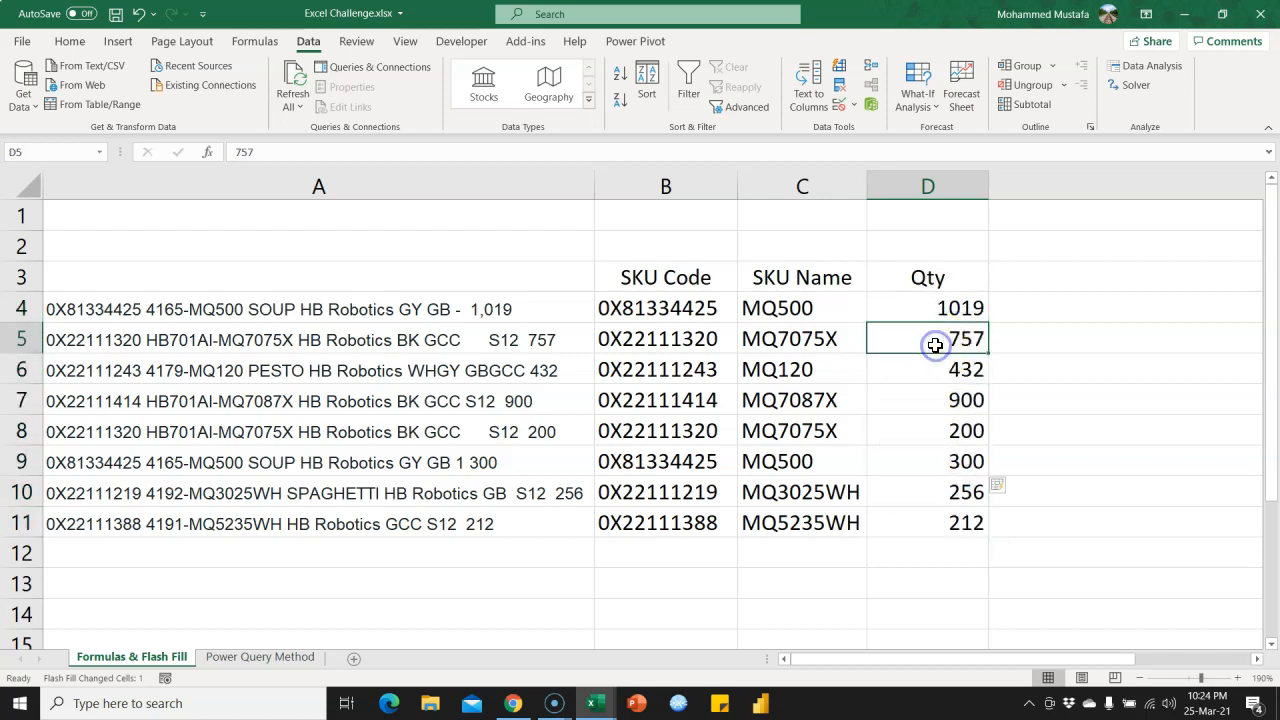
{"action": "left_click", "coordinate": [950, 312]}
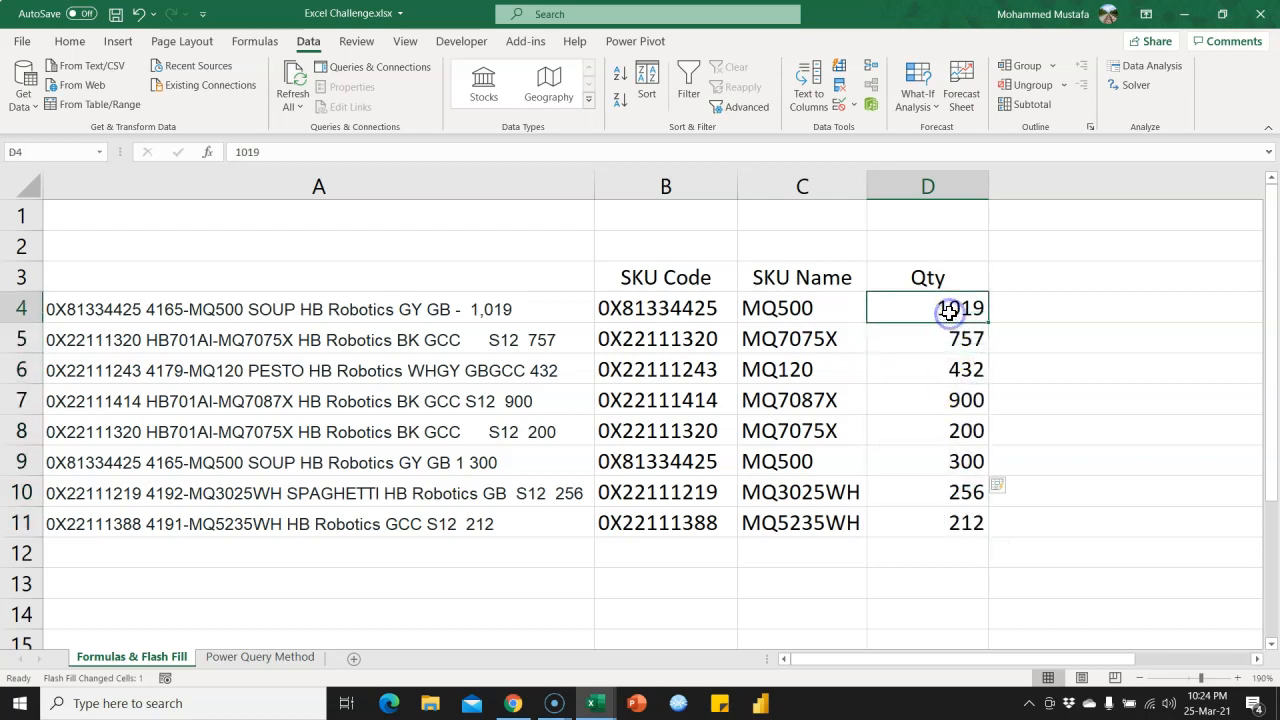
{"action": "left_click", "coordinate": [805, 311]}
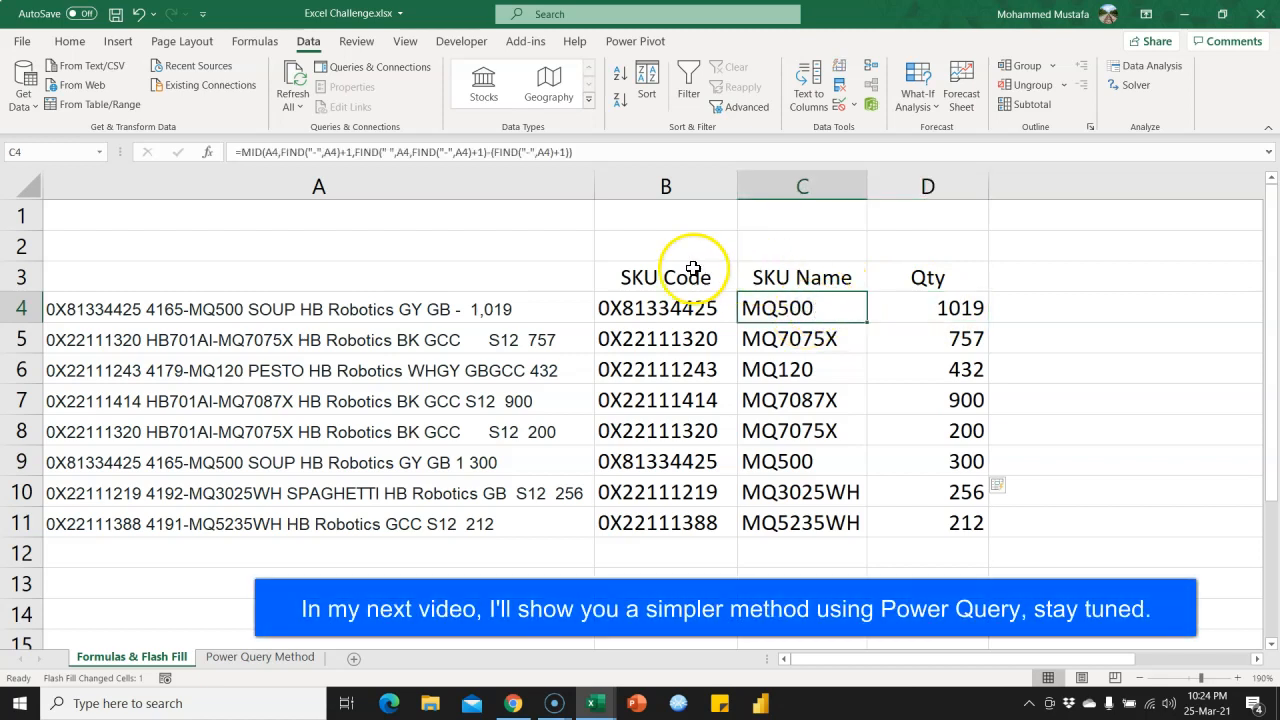
{"action": "left_click", "coordinate": [673, 313]}
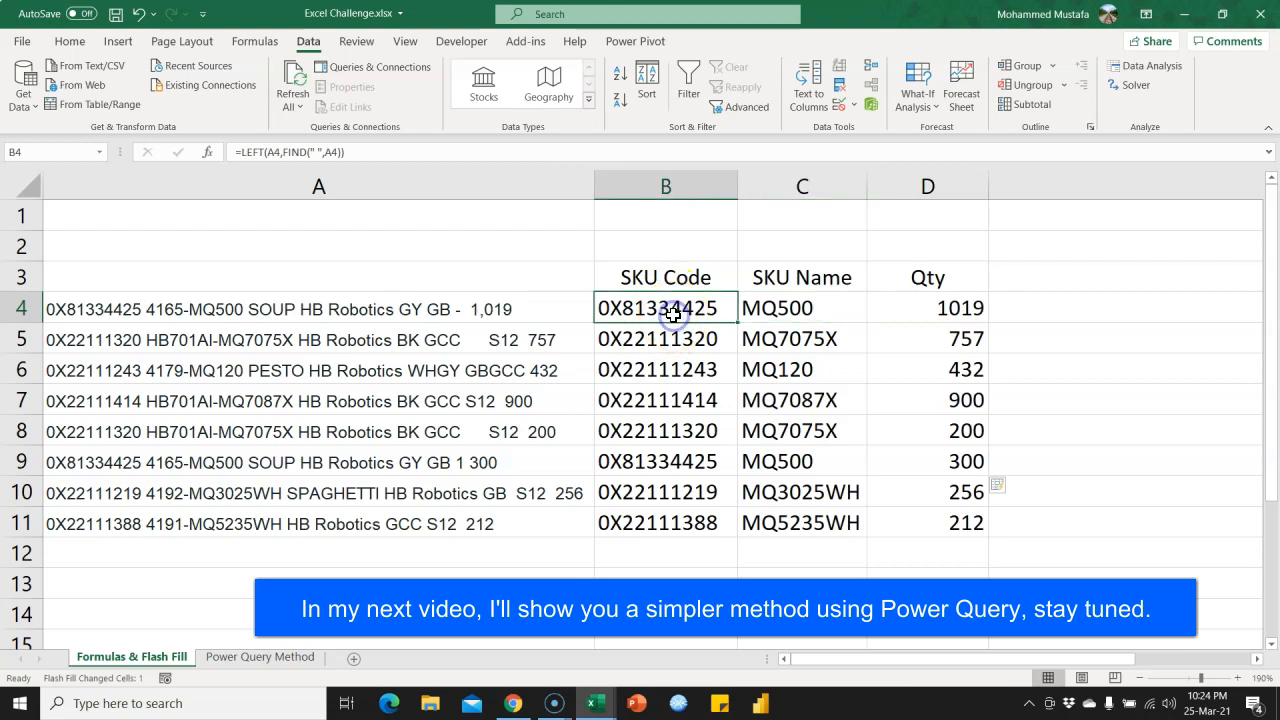